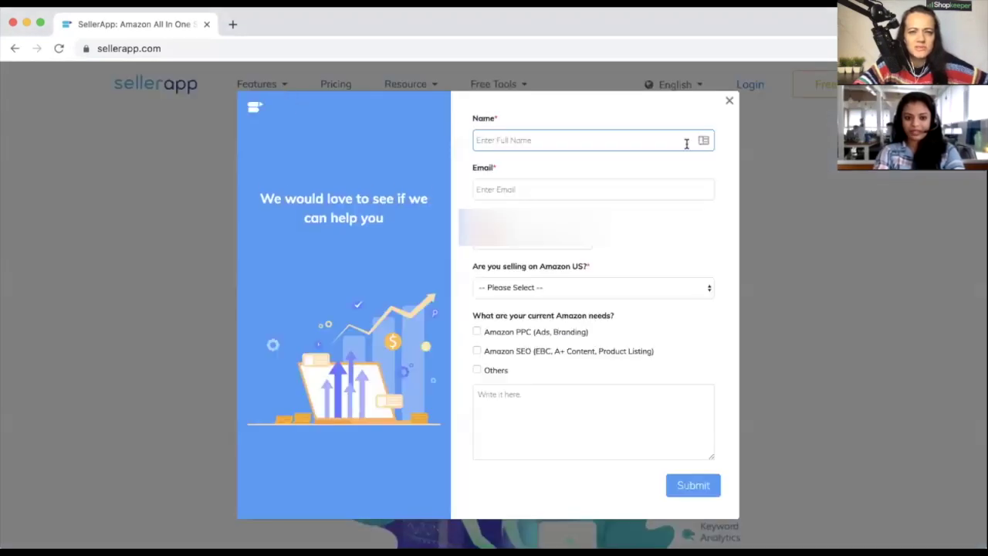
- Close the contact form pop-up on the SellerApp home page and dismiss the support chat greeting
click(729, 102)
mouse_move(264, 87)
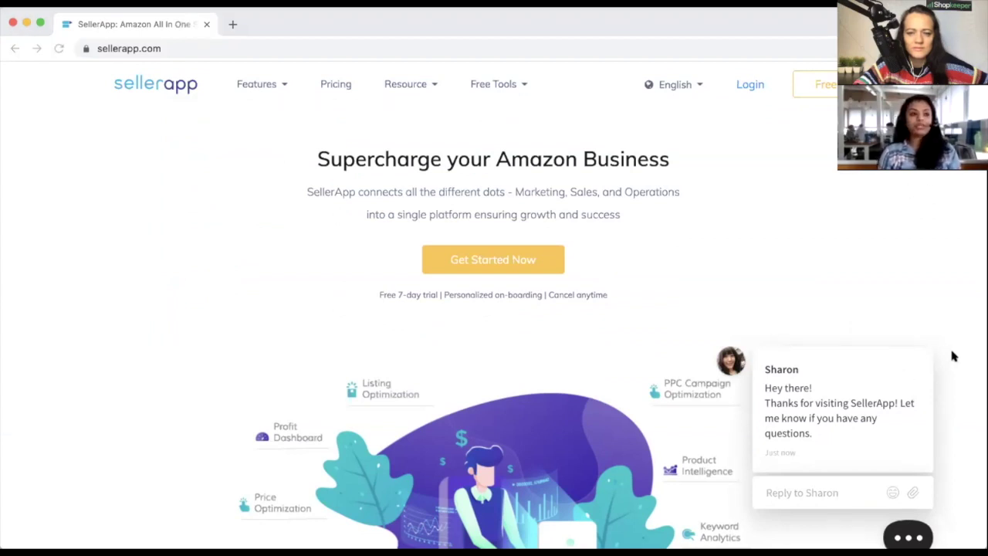
click(954, 356)
mouse_move(924, 356)
click(922, 330)
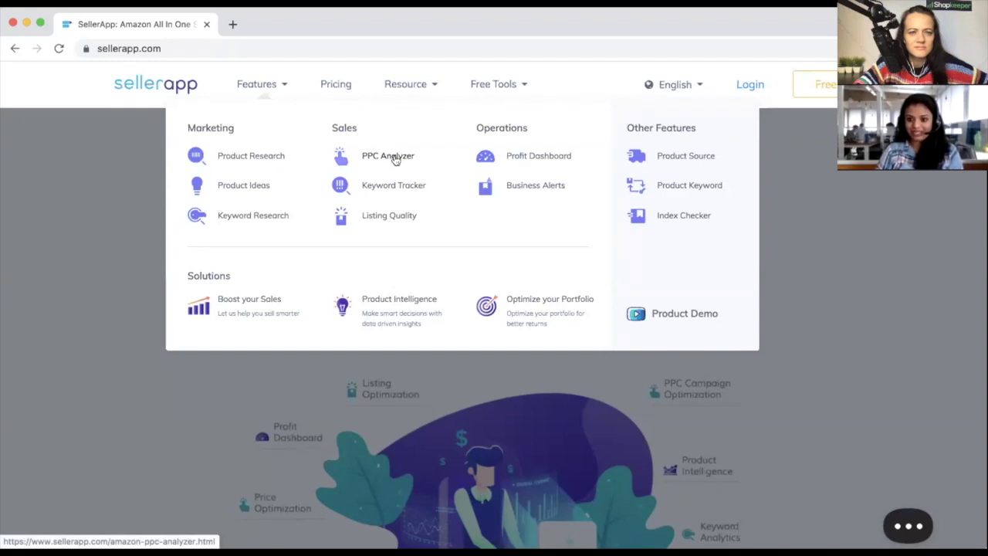
- Open the Listing Quality feature page and skim its contents
click(378, 219)
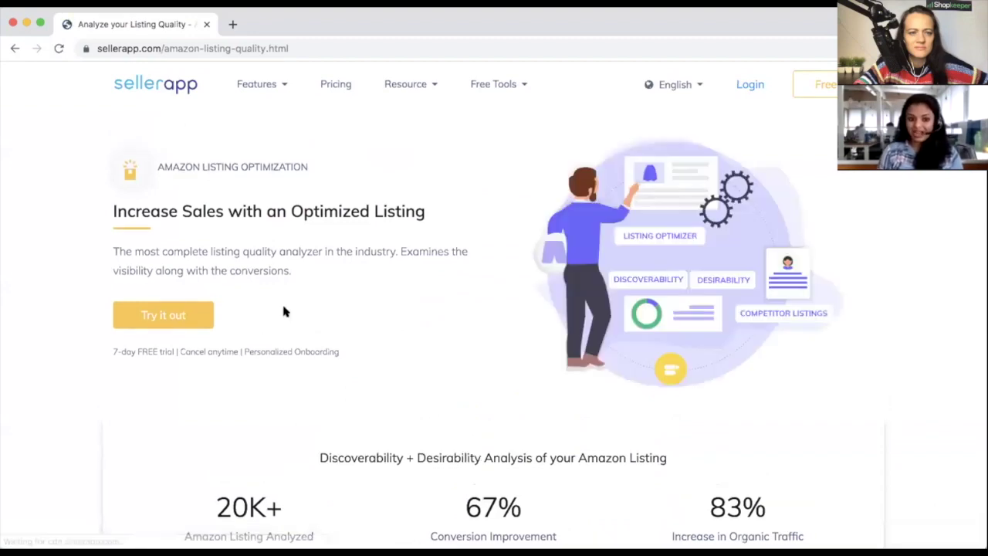
scroll(283, 309, down, 7)
scroll(282, 308, up, 8)
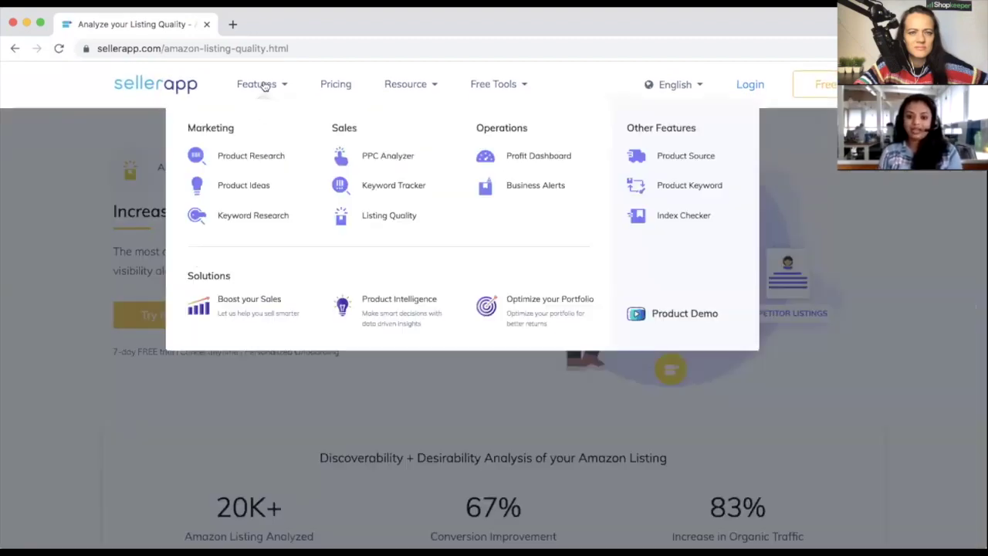
- Open the Product Research feature page and look through its product data and insights sections
click(245, 155)
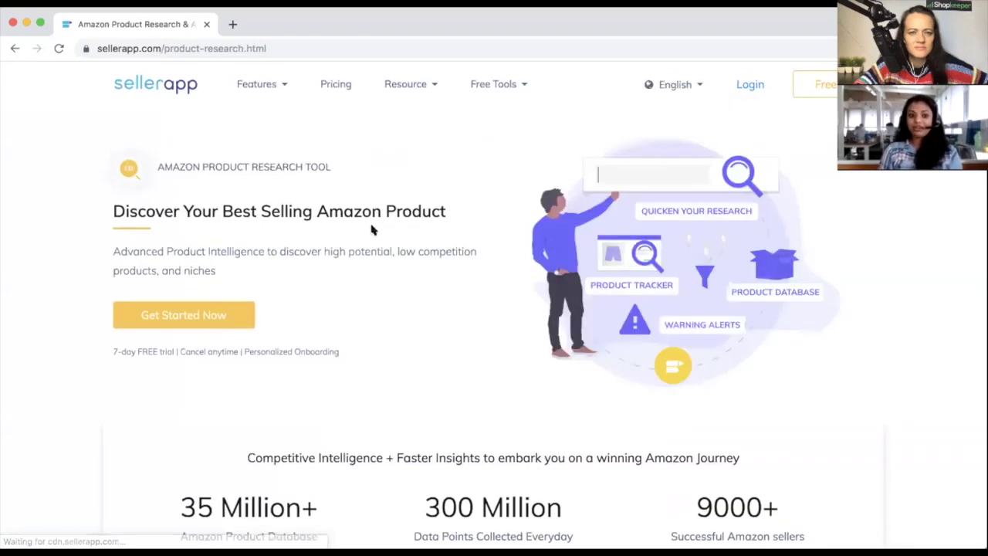
scroll(389, 207, down, 10)
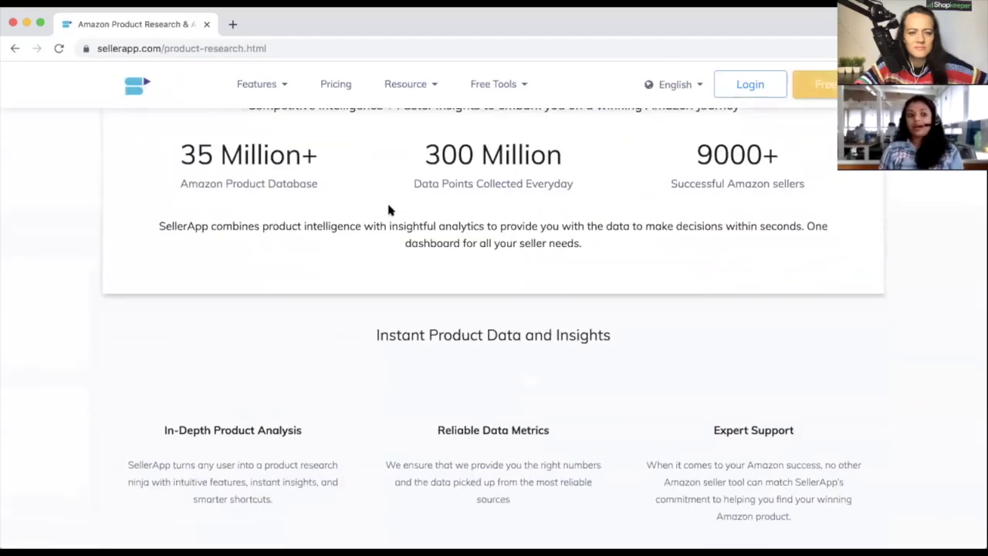
scroll(389, 208, down, 5)
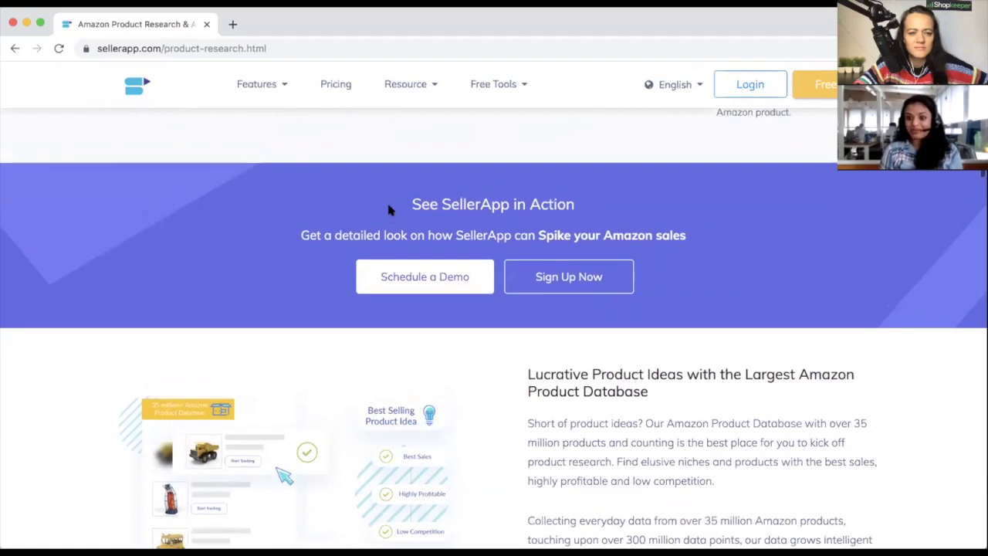
scroll(389, 210, up, 15)
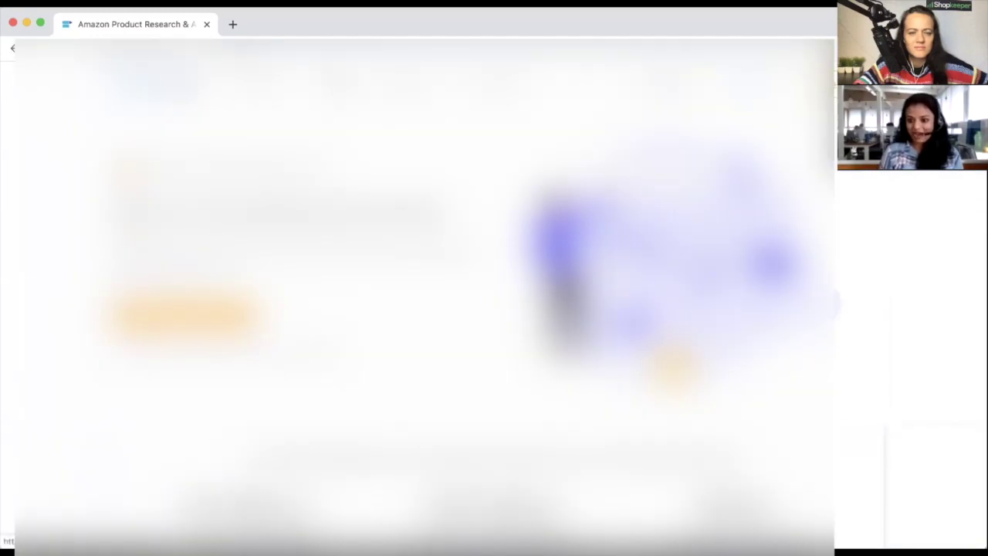
- Search YouTube for "sellerapp" in a new browser tab and open the SellerApp channel
click(232, 24)
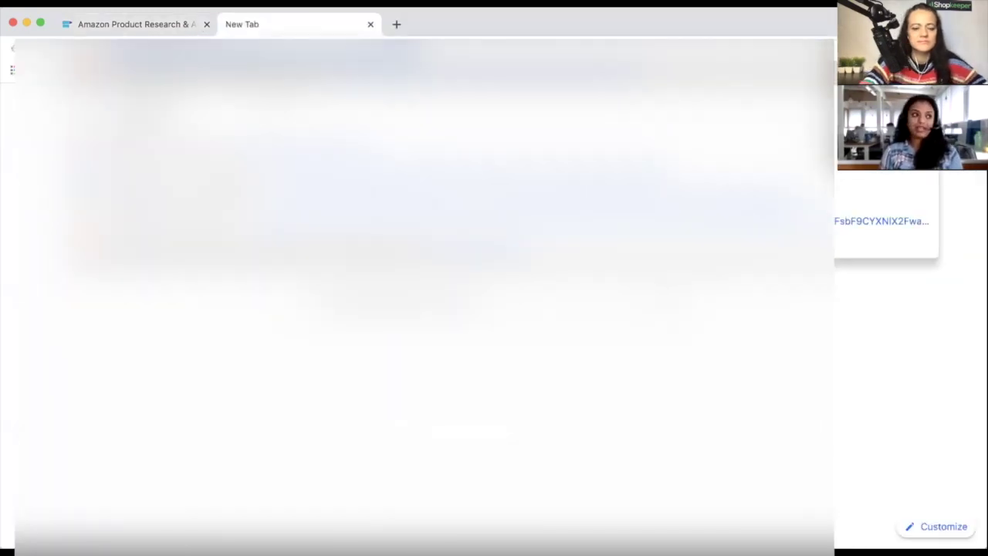
key(Return)
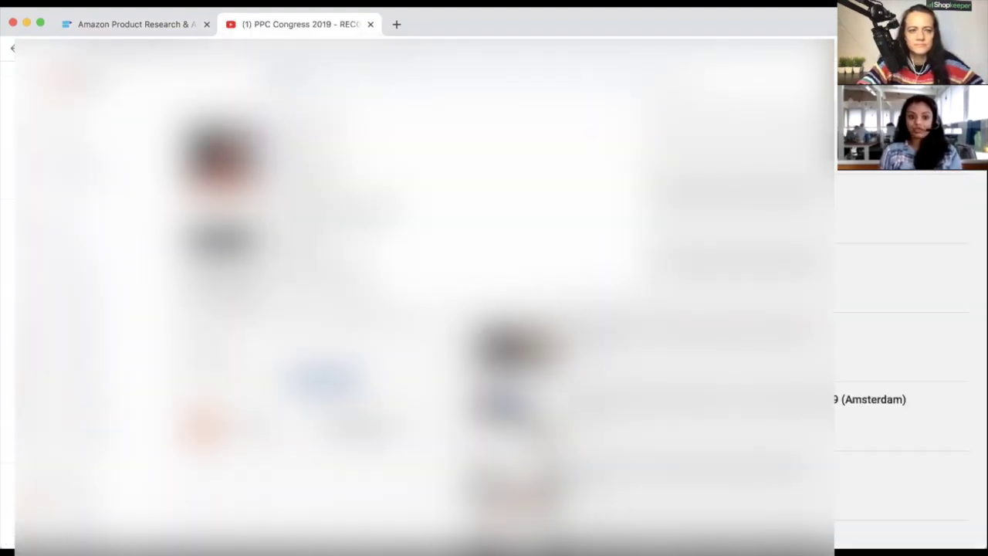
key(Return)
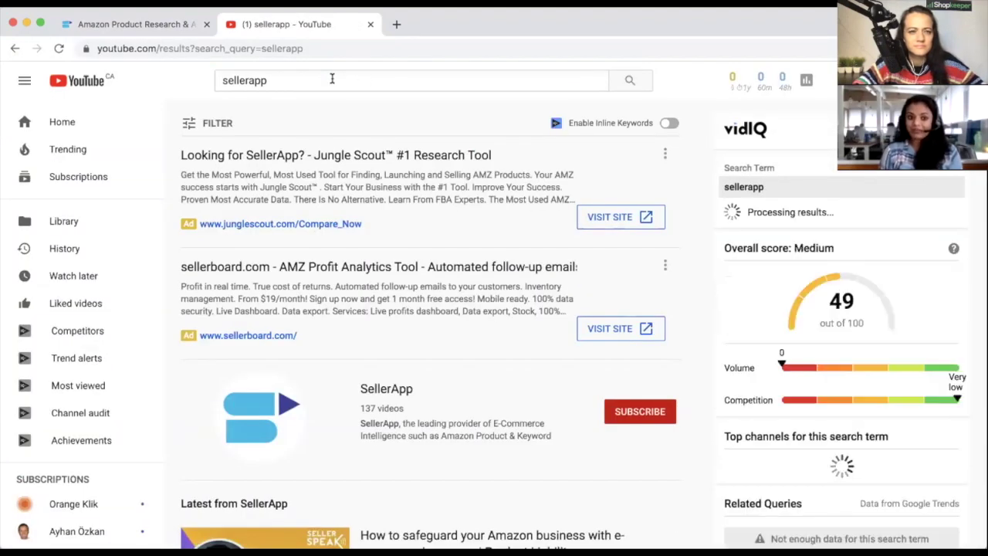
scroll(409, 293, down, 3)
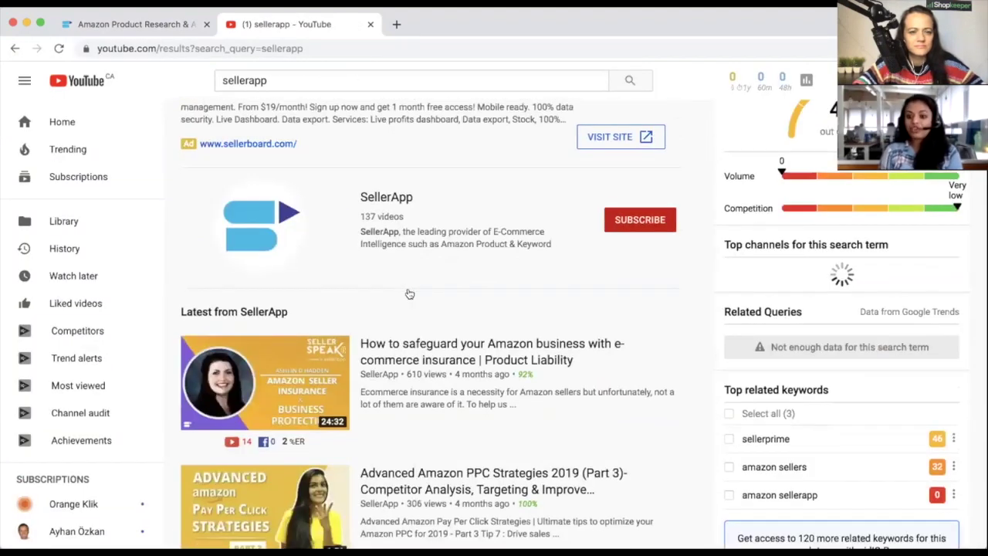
click(392, 197)
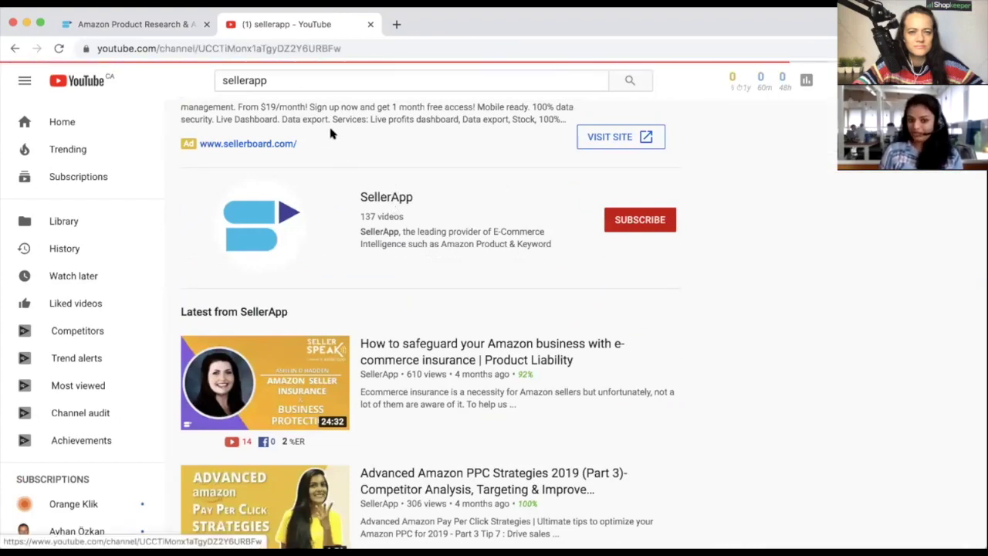
- Search YouTube for "sellerapp demo" and look over the resulting videos
click(302, 80)
text(de)
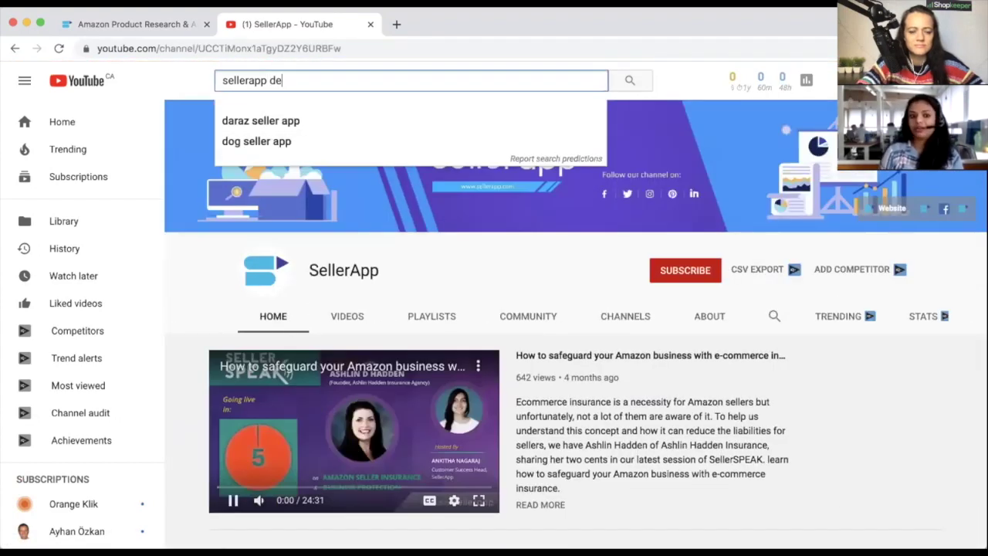
text(mo)
key(Return)
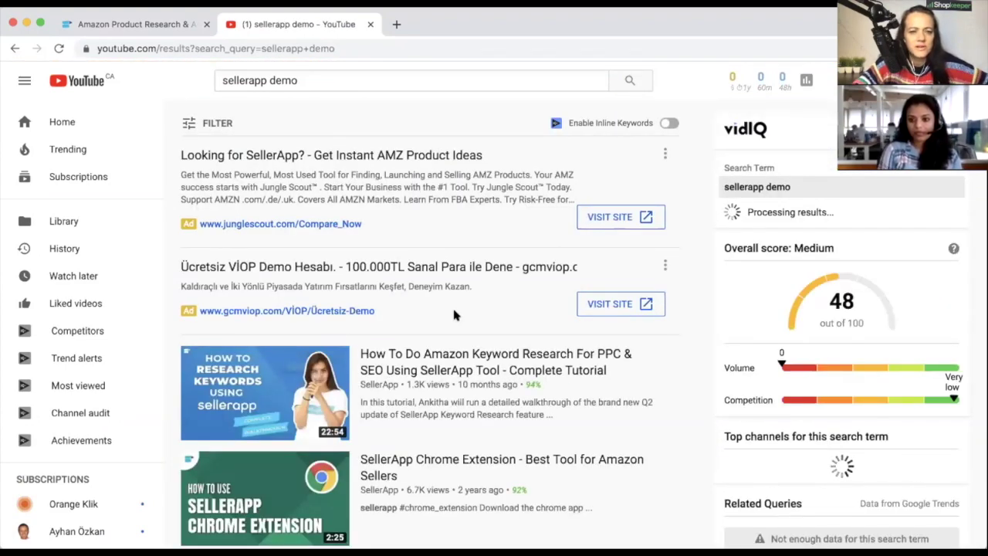
scroll(456, 315, down, 3)
- Return to SellerApp's Product Research page, close the contact form, and review the feature descriptions
click(137, 24)
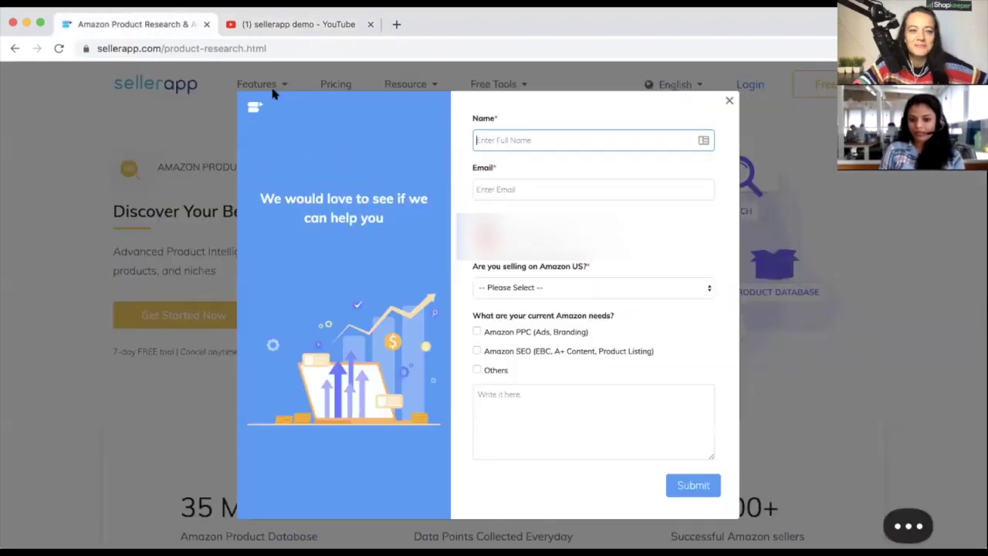
click(730, 102)
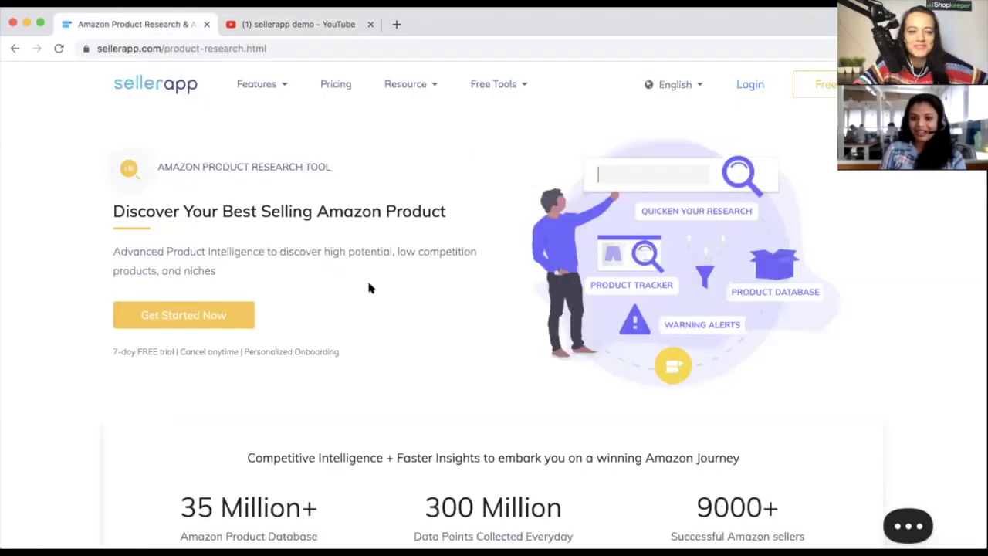
scroll(238, 265, down, 15)
scroll(239, 268, down, 14)
scroll(240, 269, up, 12)
scroll(379, 326, up, 4)
scroll(379, 333, down, 4)
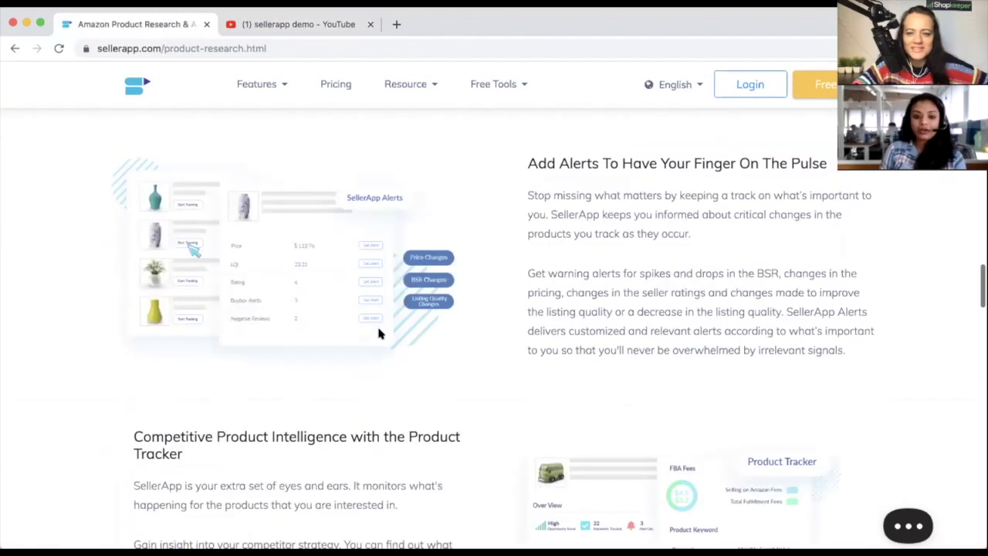
- Open SellerApp's Webinar resource page and look through the recorded webinars for the product demo video
click(309, 23)
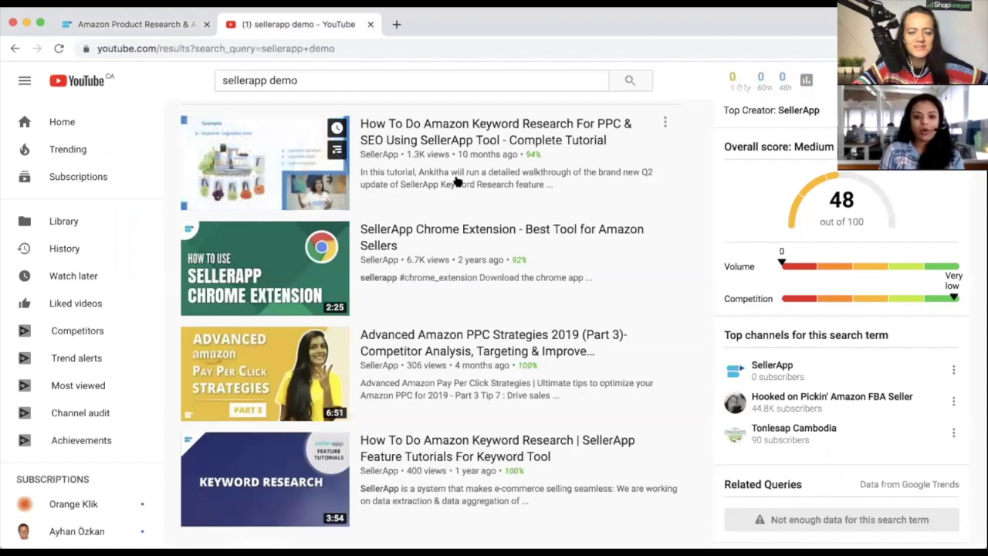
click(116, 23)
mouse_move(256, 83)
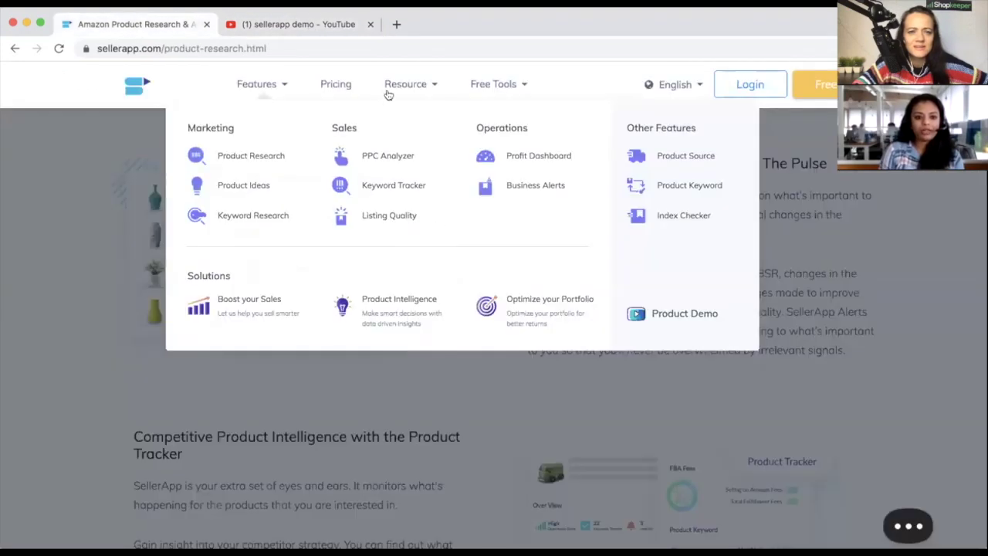
mouse_move(410, 84)
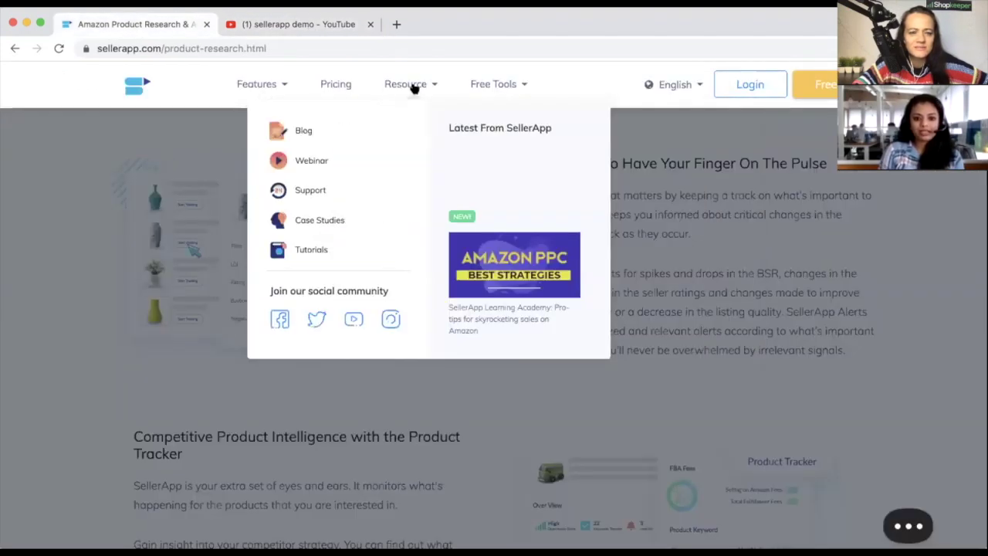
click(317, 159)
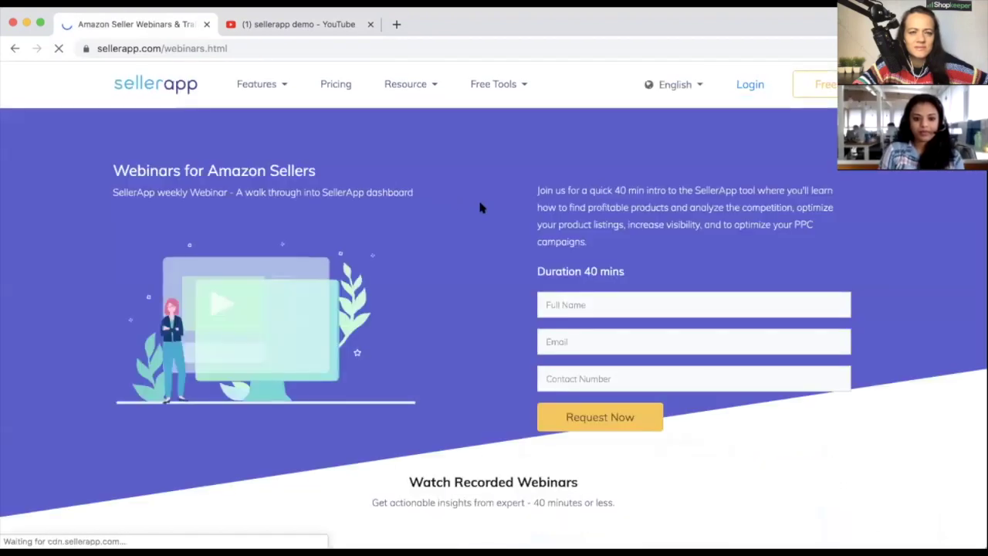
scroll(479, 207, down, 5)
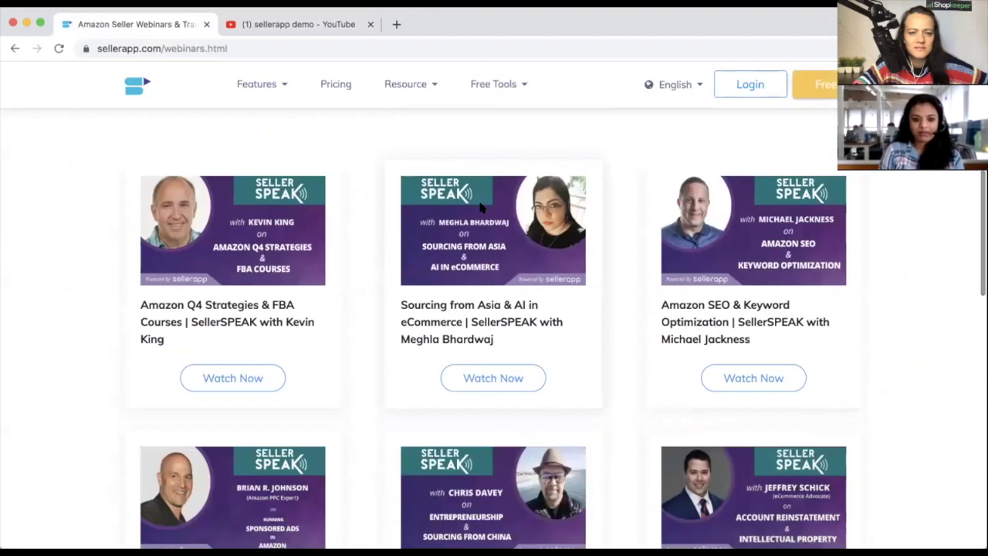
scroll(480, 207, down, 3)
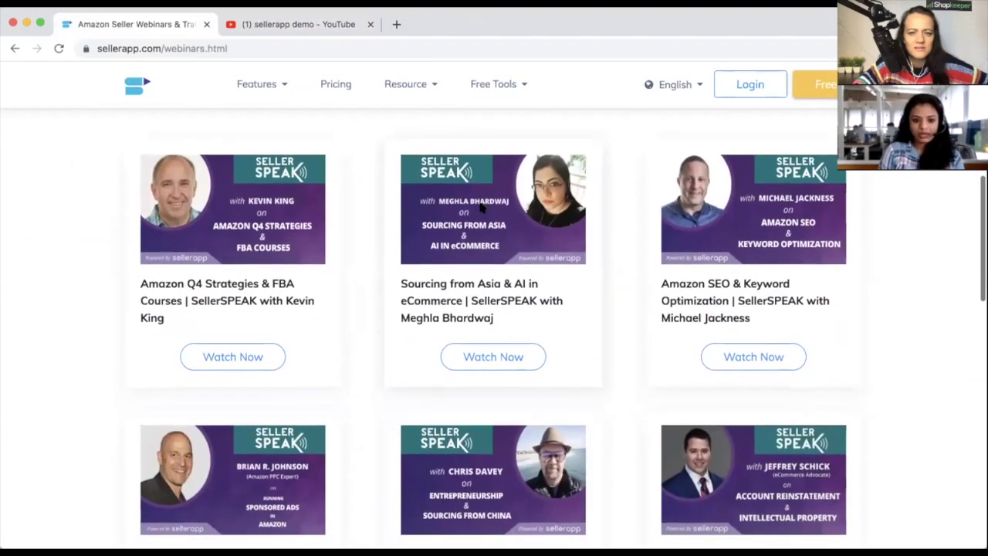
scroll(480, 205, down, 5)
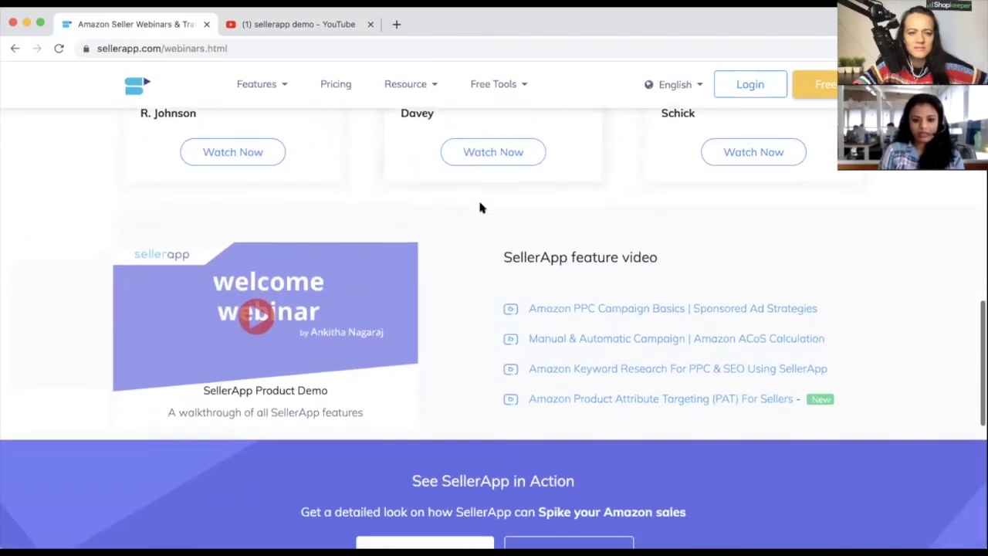
- Play the SellerApp Product Demo video with the sound muted and skip ahead to about 6:33
click(257, 301)
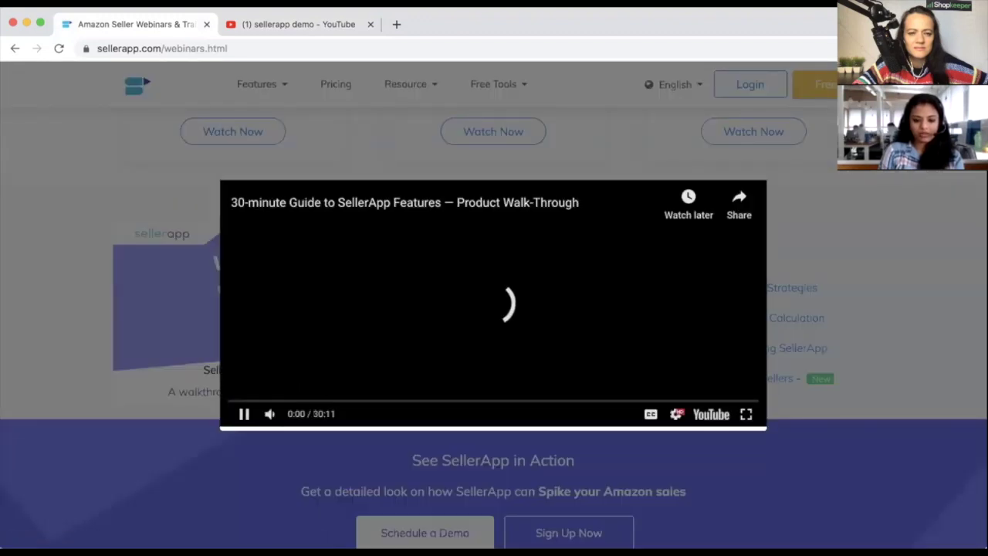
click(270, 413)
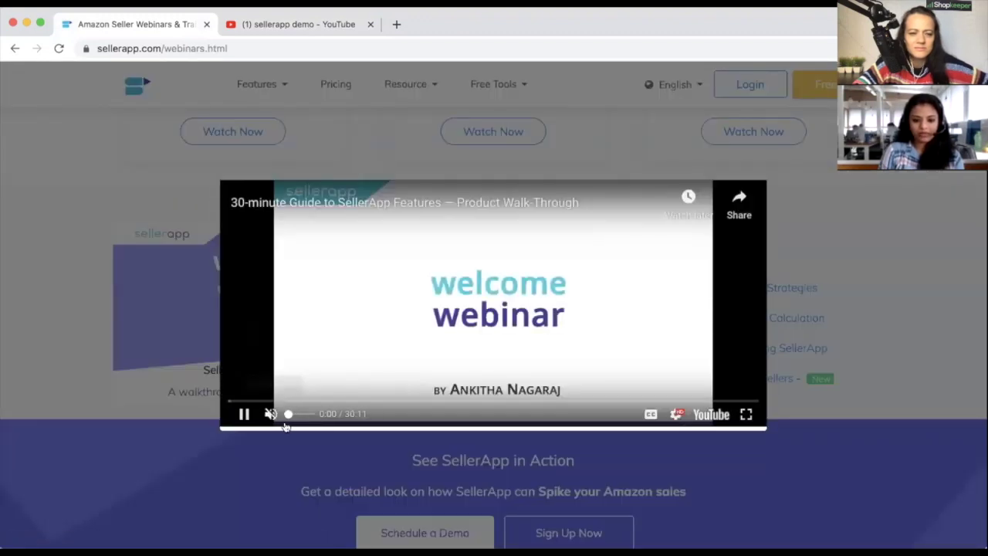
drag(248, 401, 273, 401)
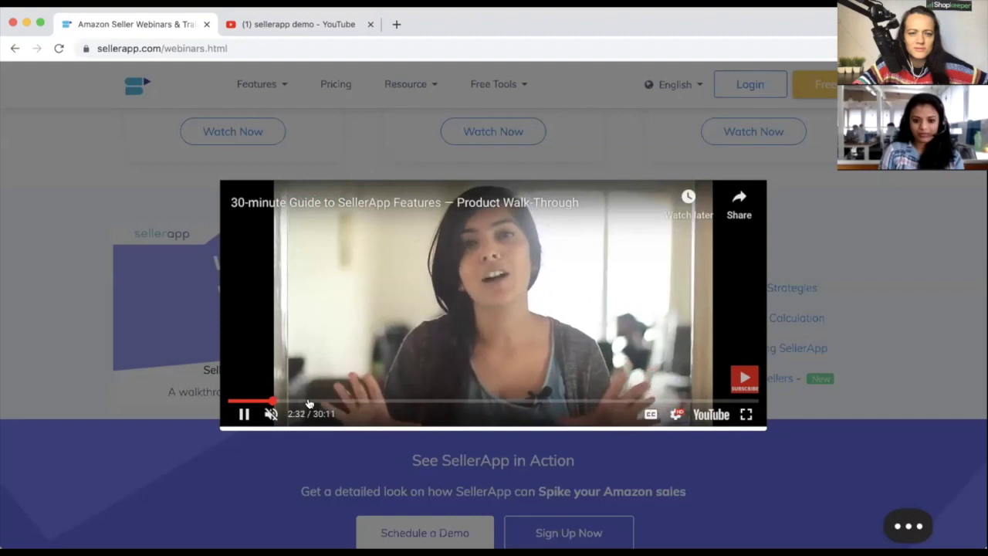
click(301, 401)
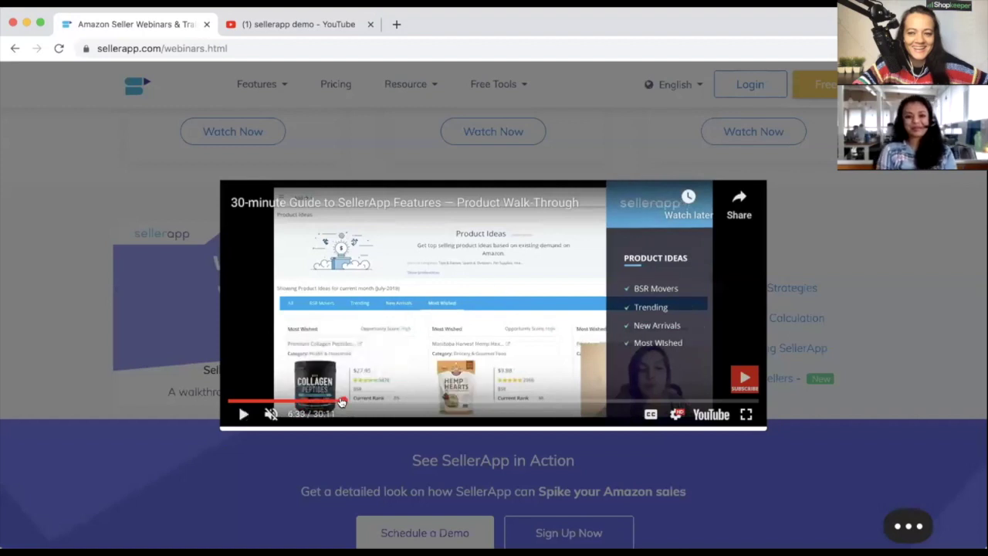
click(341, 403)
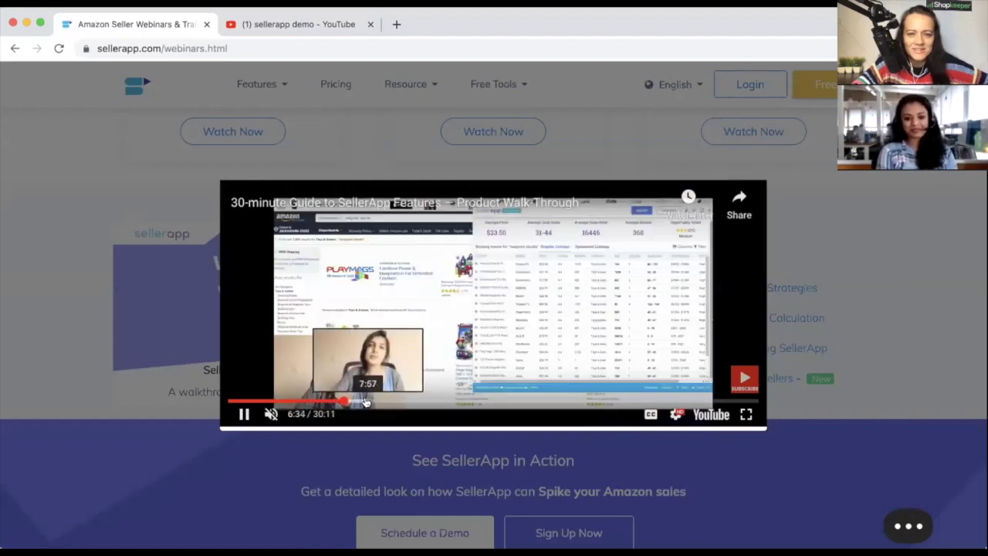
- Pause the product demo video and dismiss the suggested videos overlay
click(242, 413)
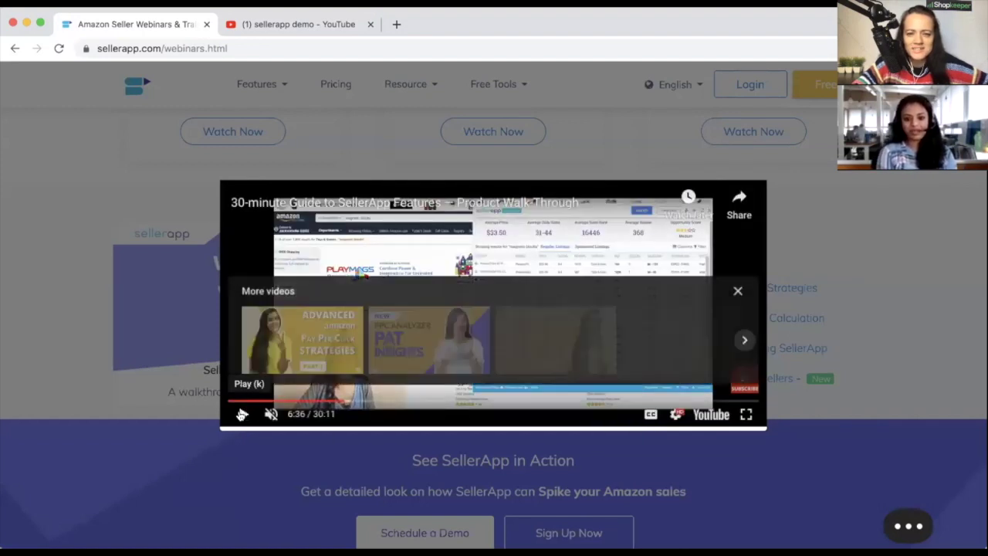
click(242, 413)
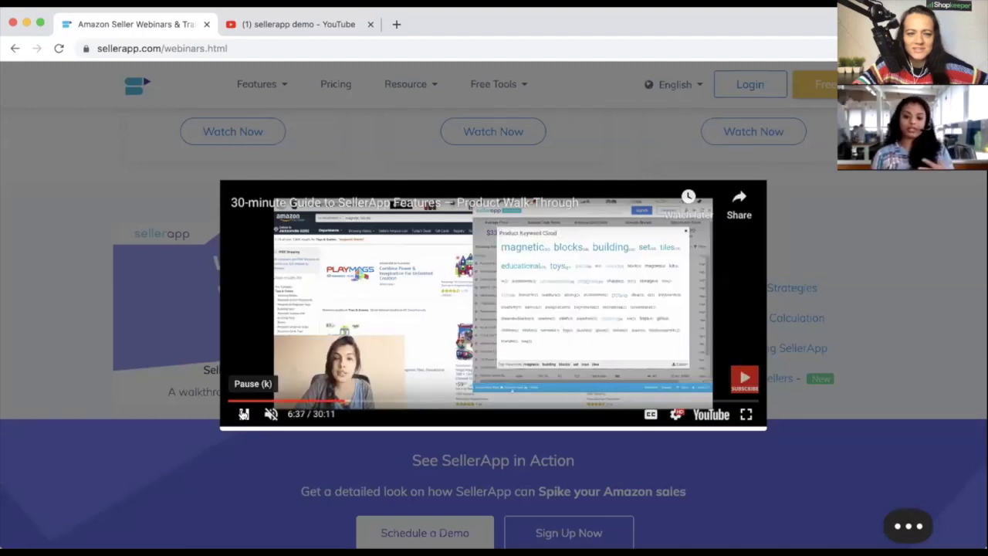
click(243, 413)
click(737, 291)
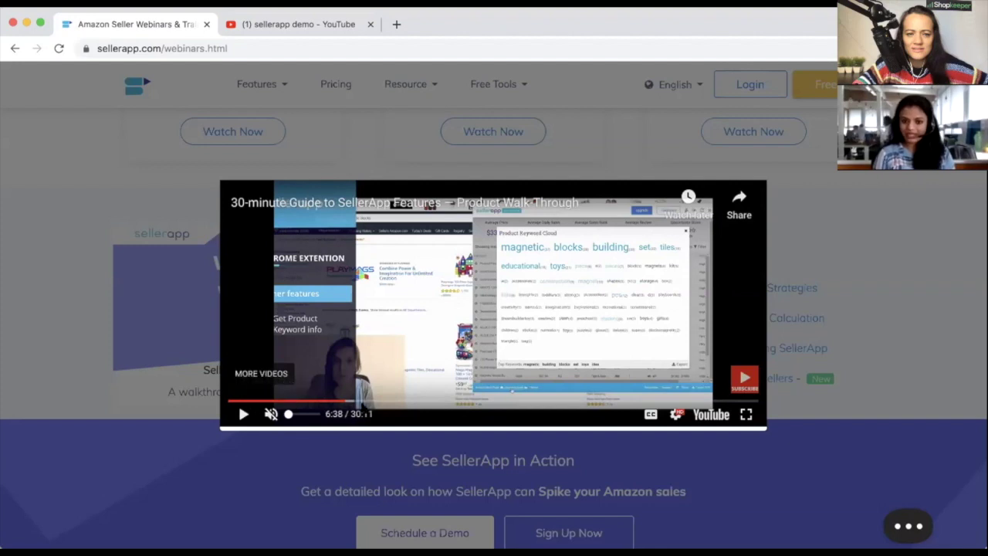
- Skip the paused product demo video ahead to 16:13
drag(349, 402, 369, 403)
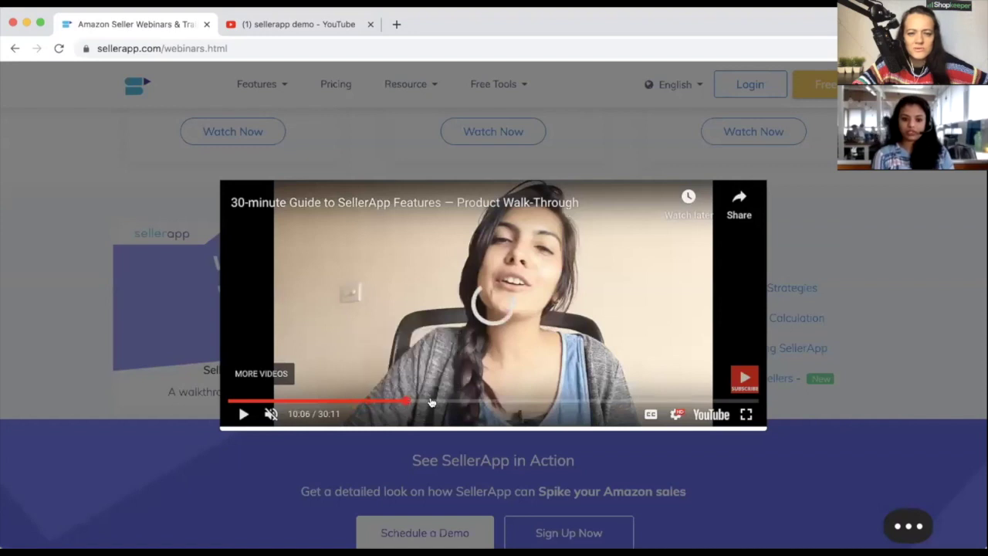
click(454, 401)
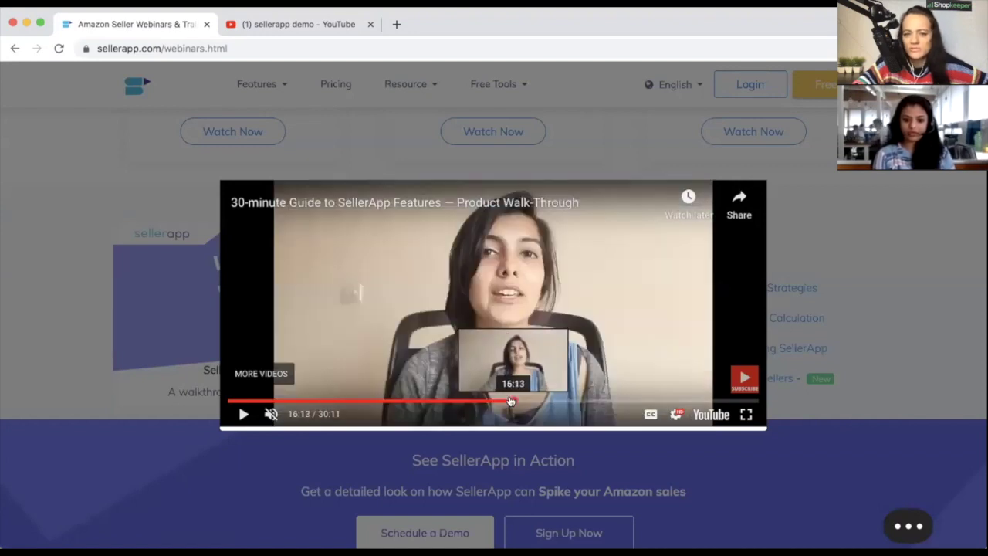
- Skip the product demo video to the Profit Dashboard overview at 21:50 and show it in full screen
click(511, 401)
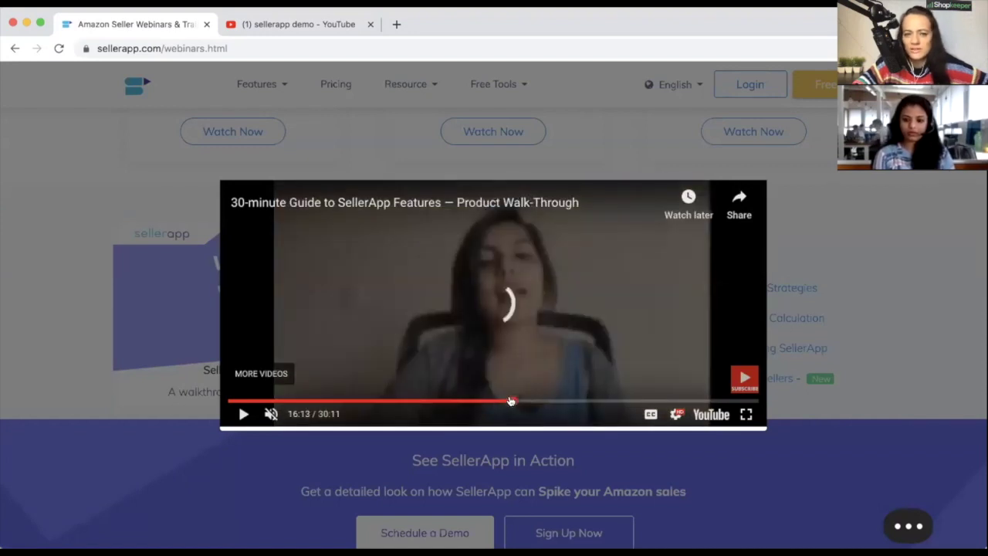
click(618, 401)
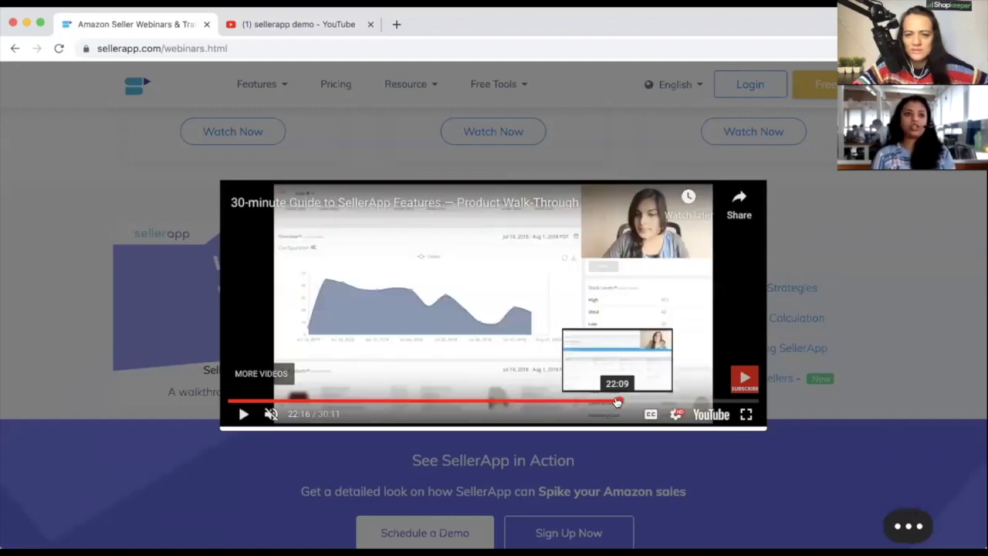
click(613, 402)
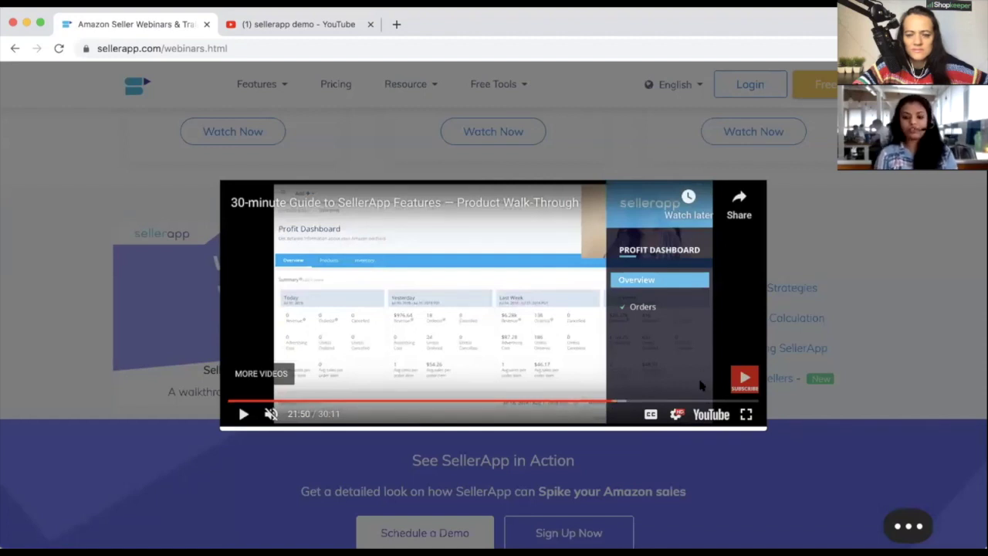
click(746, 415)
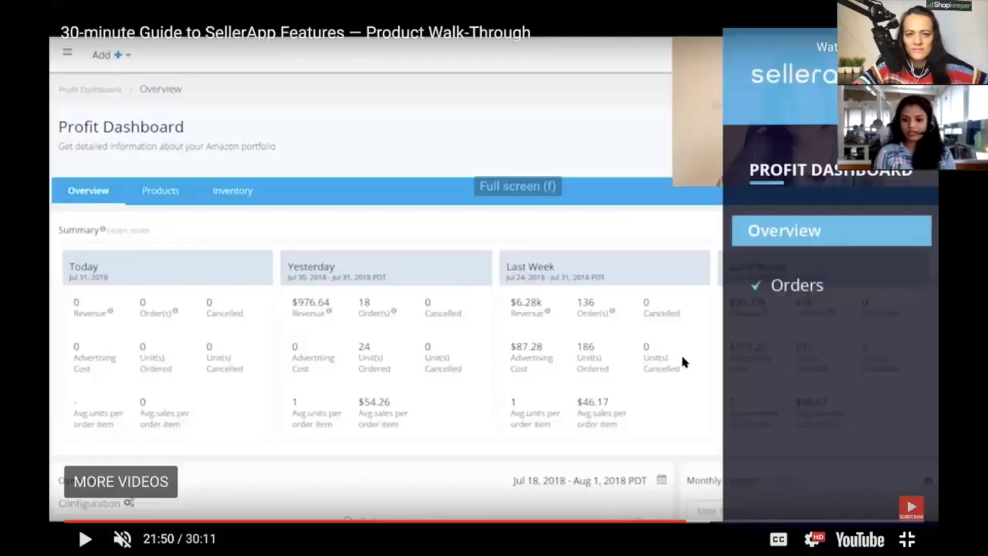
- Skip back to the video's Seller Watch part, look through Product Research between 5:12 and 6:47, stop at 6:00 and leave full screen
click(276, 521)
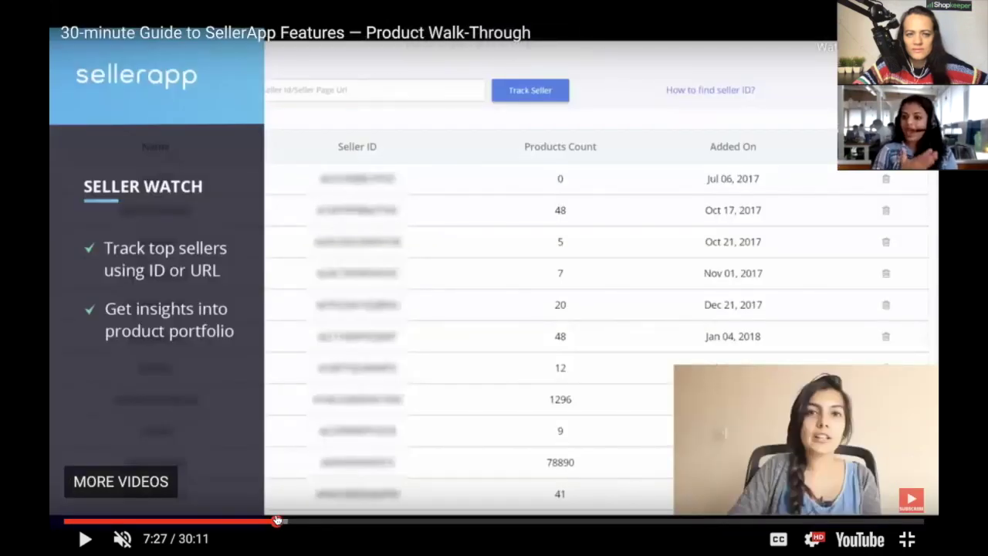
click(234, 521)
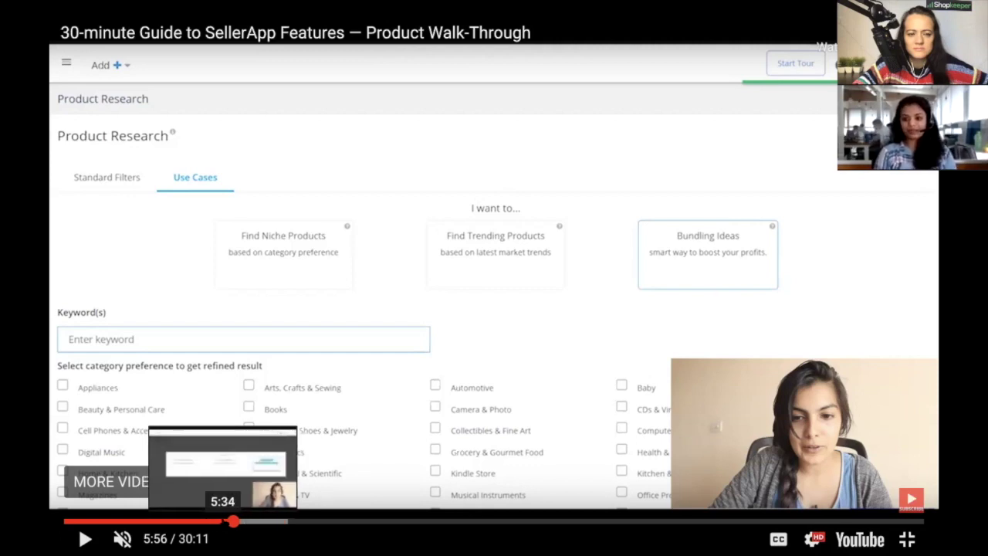
click(222, 523)
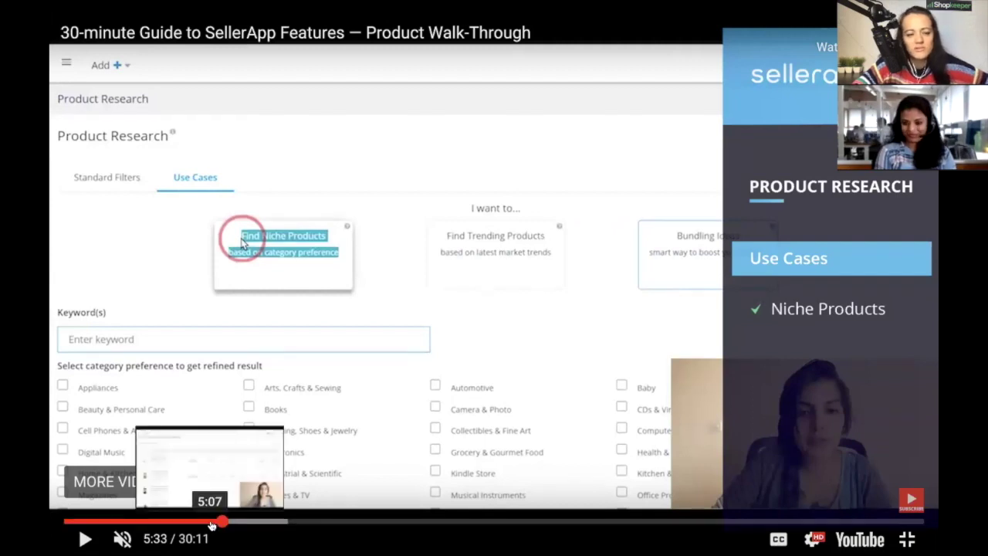
click(210, 523)
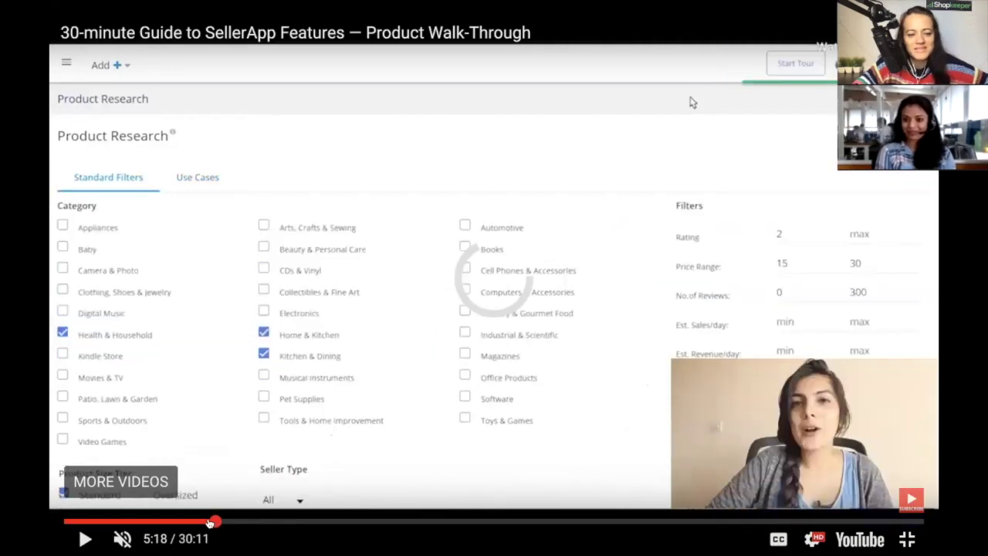
click(258, 523)
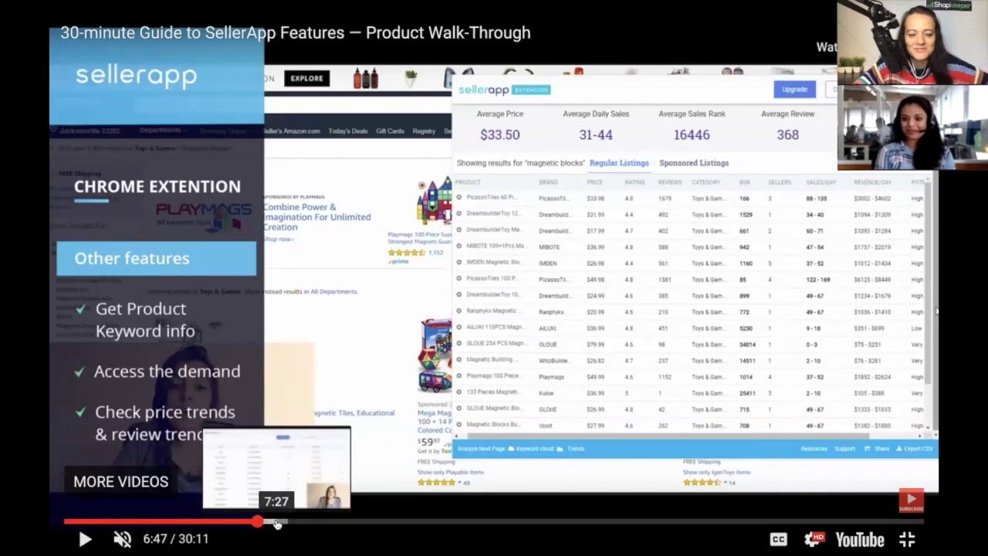
click(213, 523)
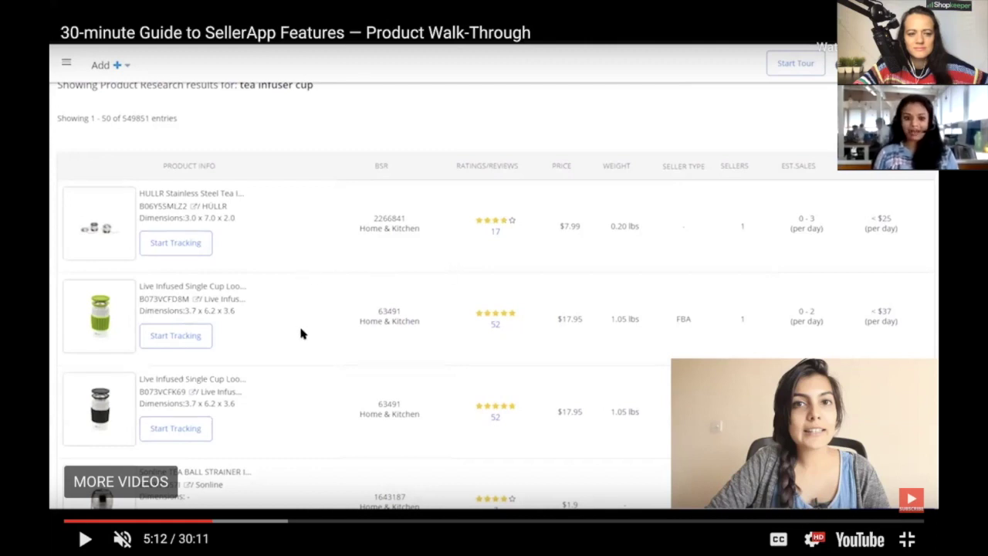
click(236, 522)
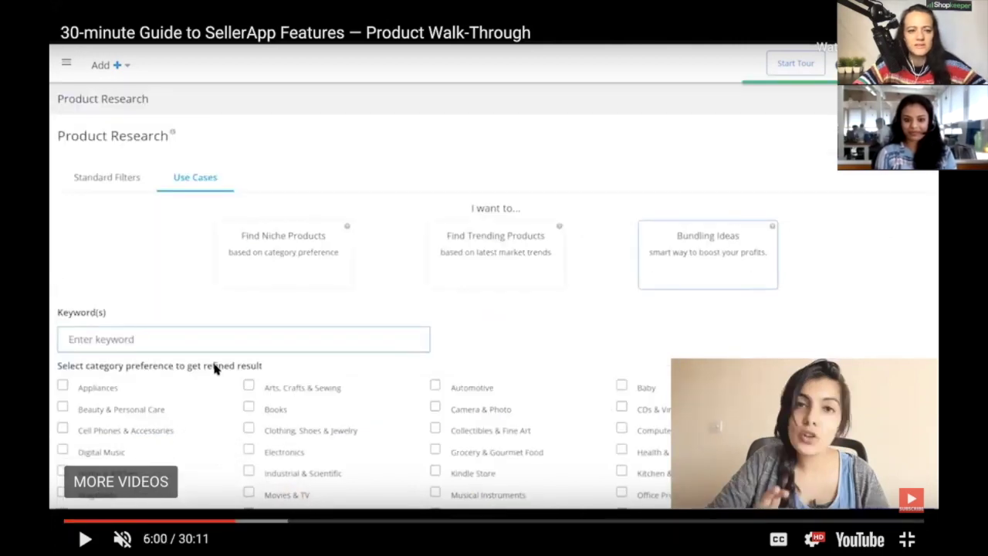
key(Escape)
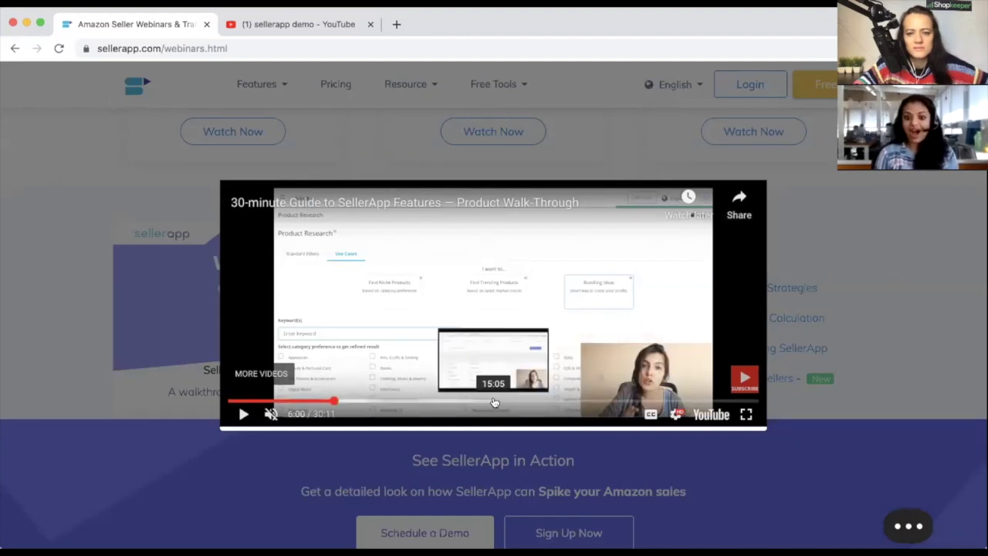
- Skip the demo video ahead in stages to the Profit Dashboard customer map at 22:32 and show it in full screen
click(564, 401)
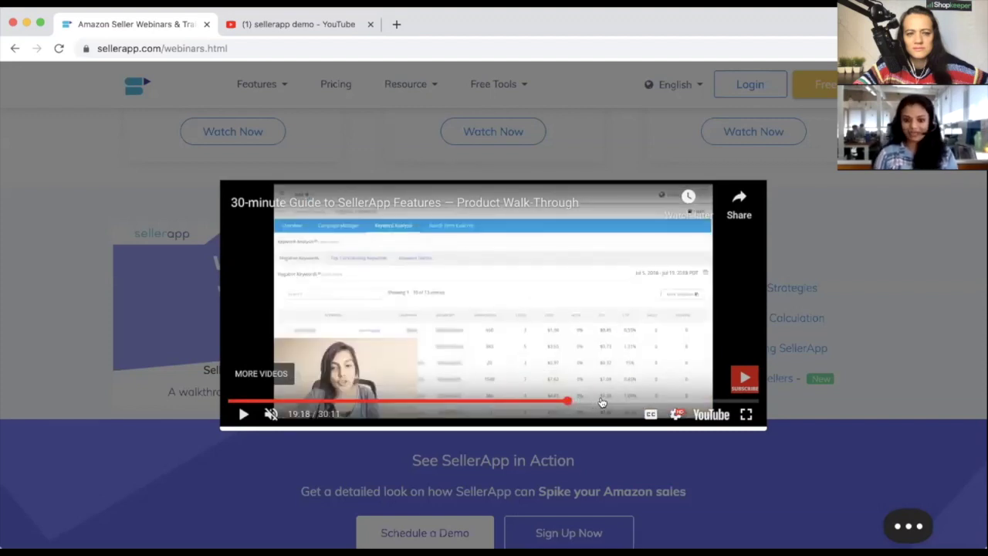
click(587, 401)
click(610, 402)
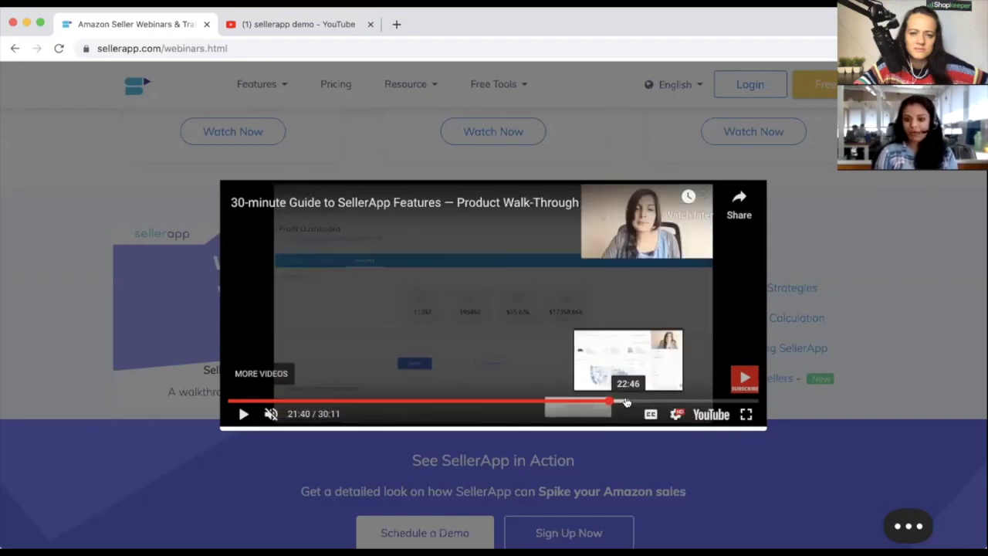
click(624, 402)
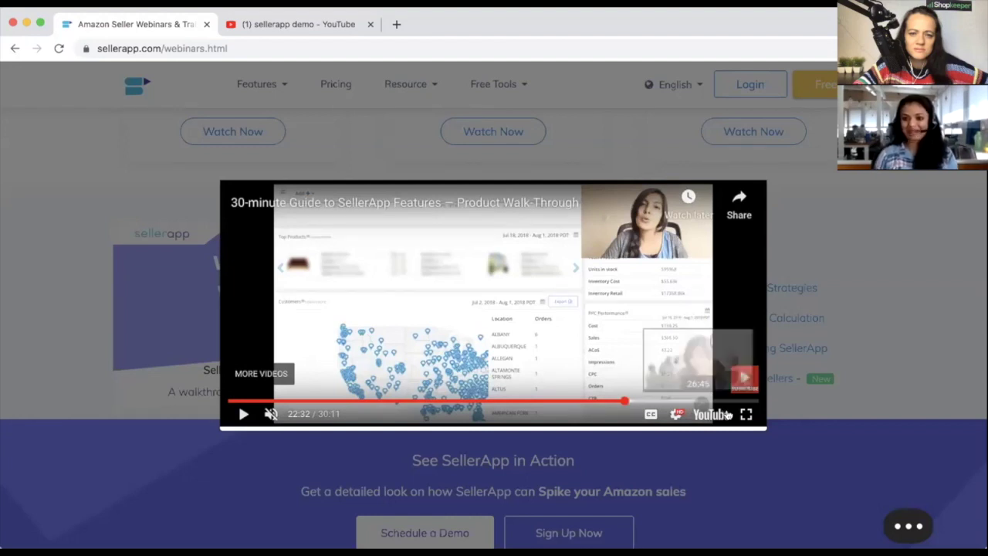
key(f)
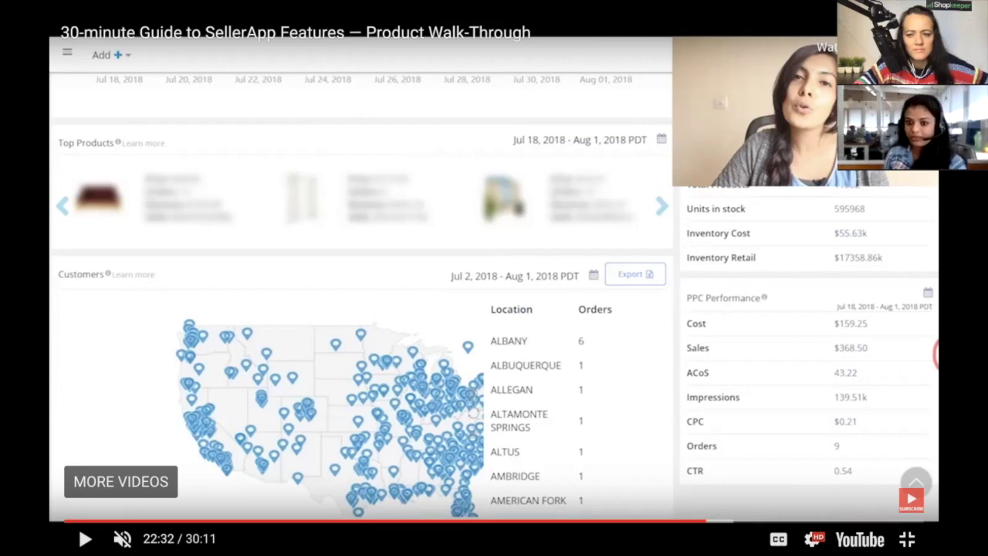
- Look through the video's Profit Dashboard overview and inventory part between 22:51 and 23:51, stopping at the inventory list at 23:51
click(720, 524)
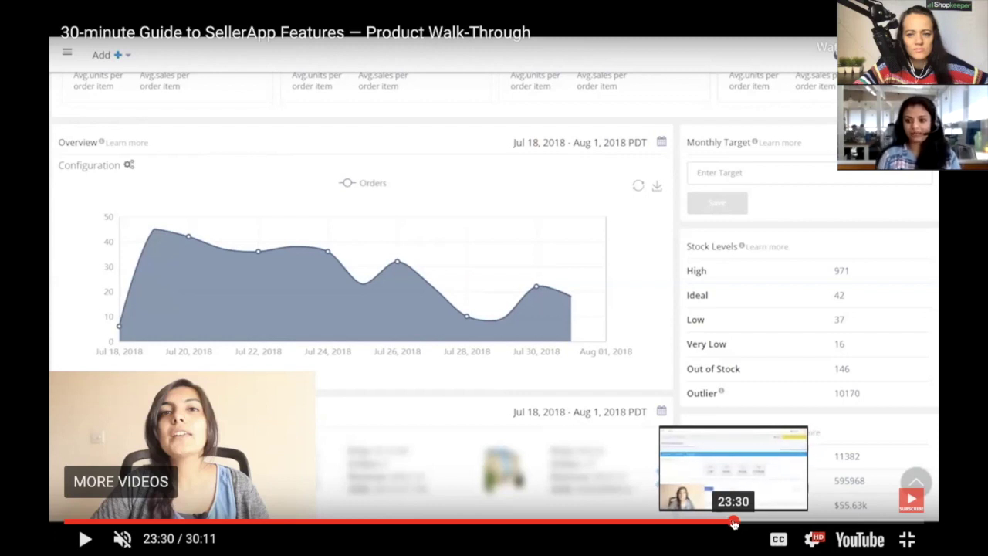
click(734, 524)
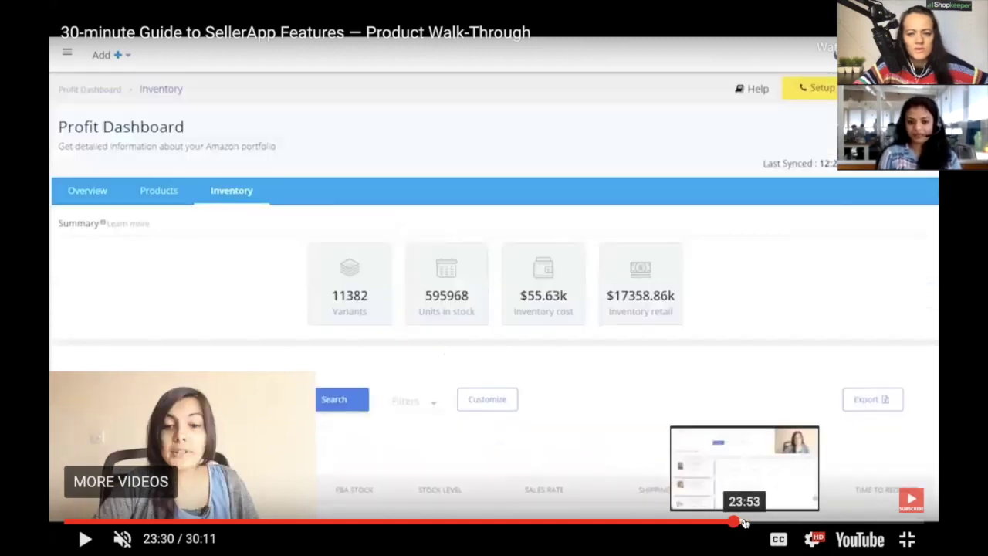
click(715, 525)
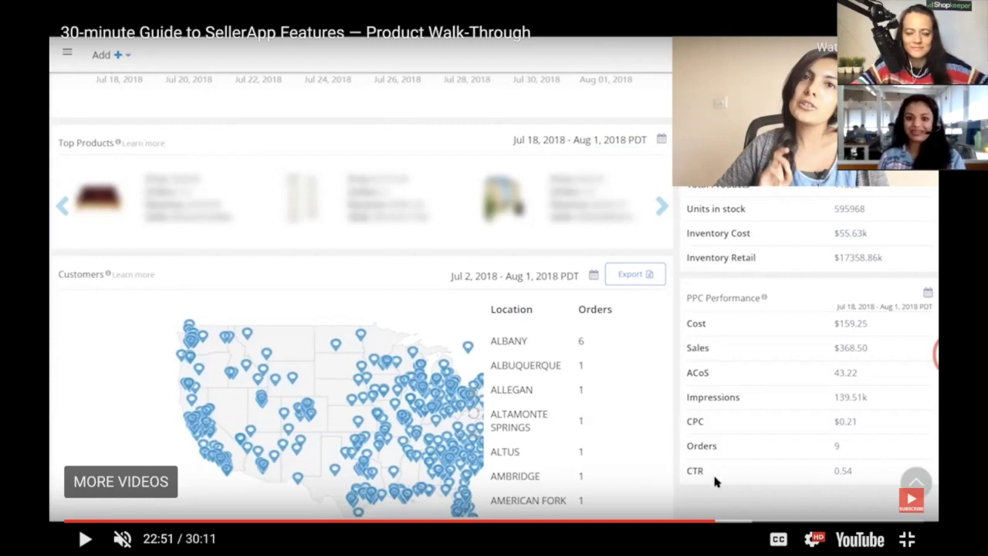
click(725, 522)
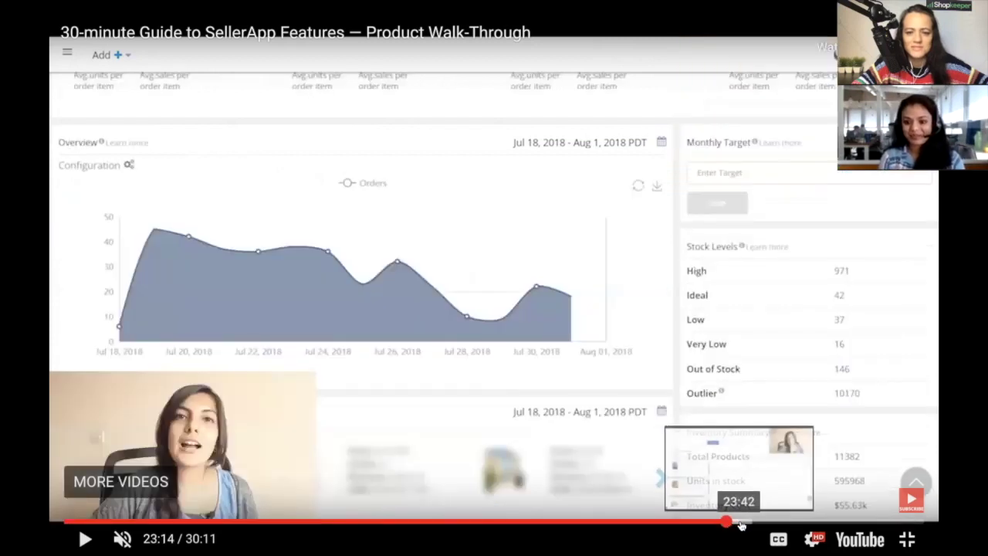
click(743, 523)
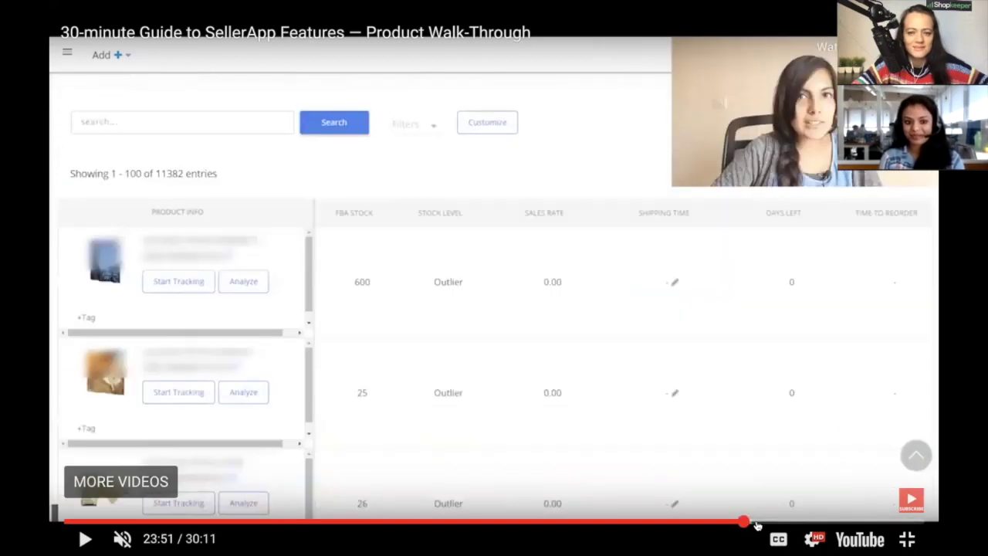
- Skip the demo video back to the Keyword Tracking part at 15:08 and leave full screen
click(513, 523)
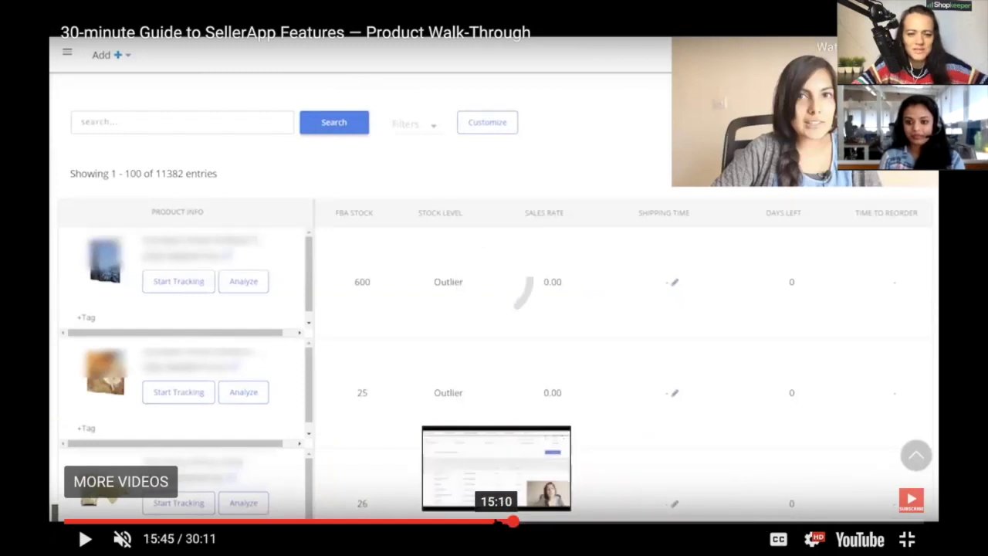
click(495, 522)
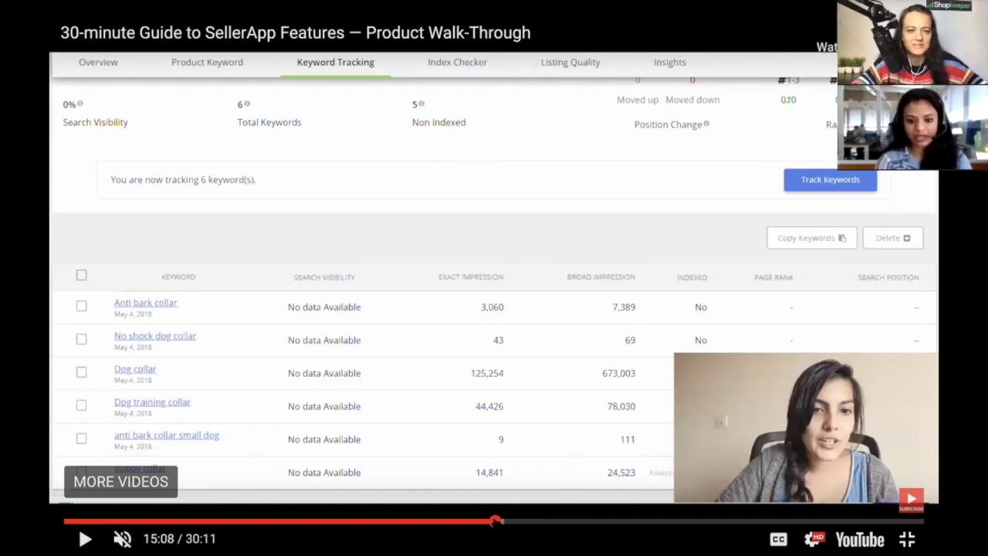
key(Escape)
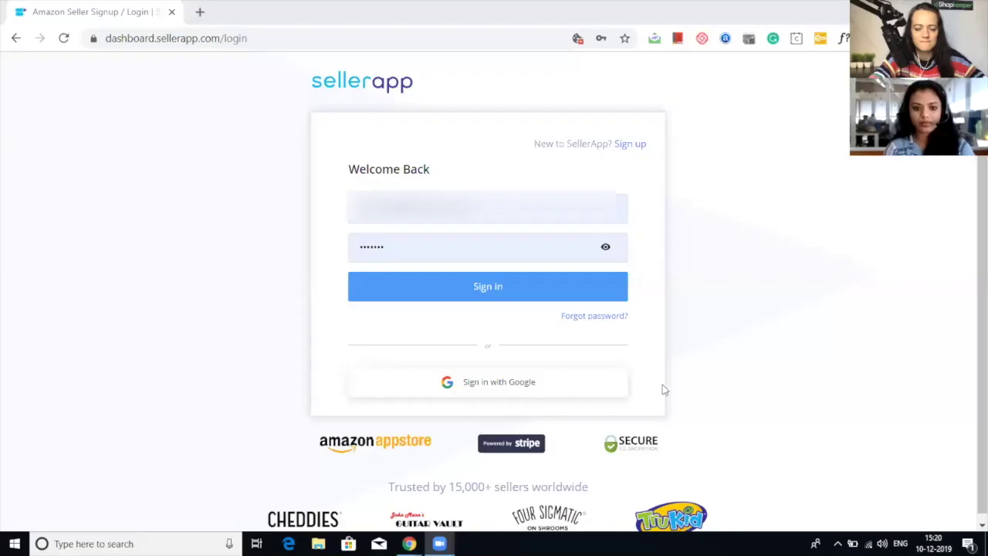
- Reload the SellerApp login page and sign in to the dashboard with the prefilled credentials
click(390, 298)
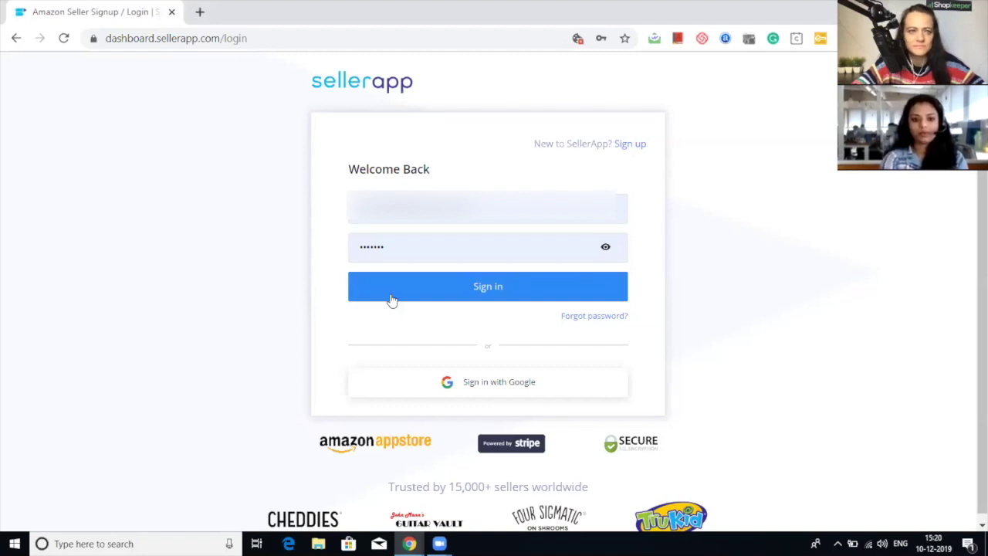
click(391, 298)
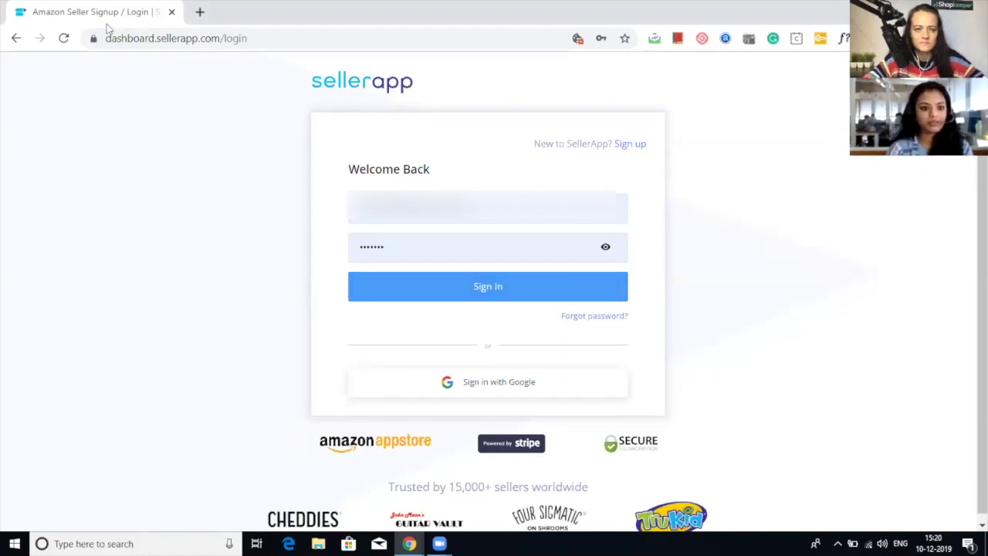
click(64, 38)
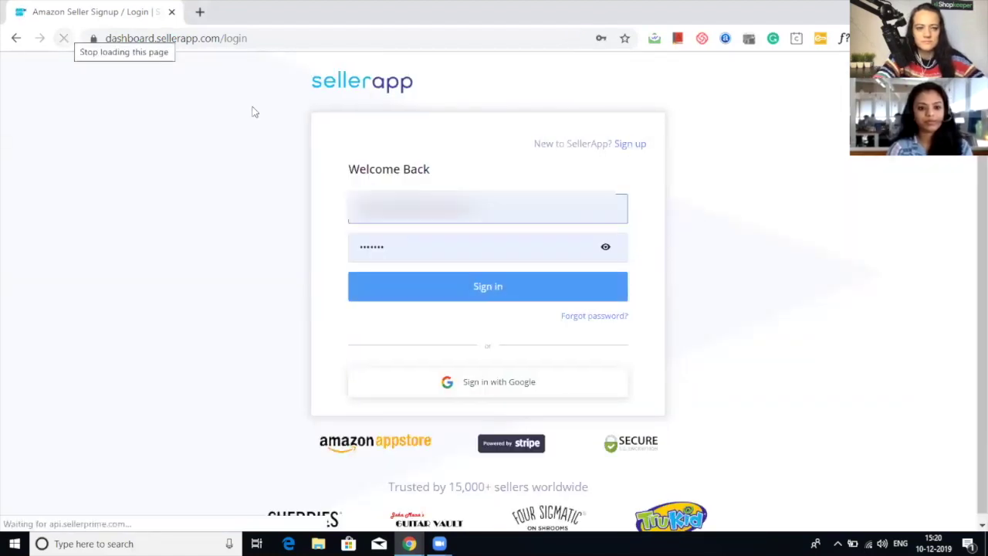
double_click(450, 293)
click(451, 294)
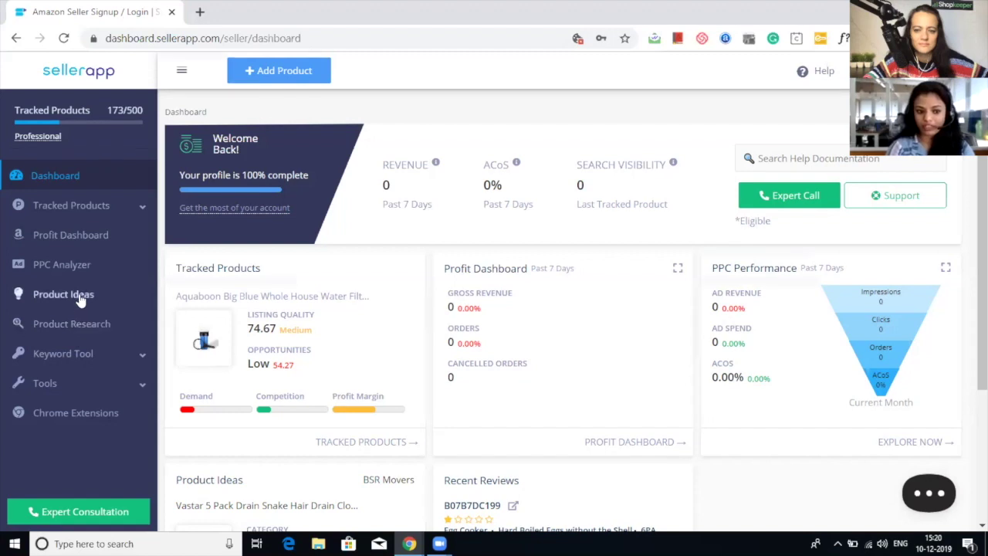
- Look over the Keyword Tool and Tools entries in the dashboard navigation and open the Chrome Extensions page
click(83, 354)
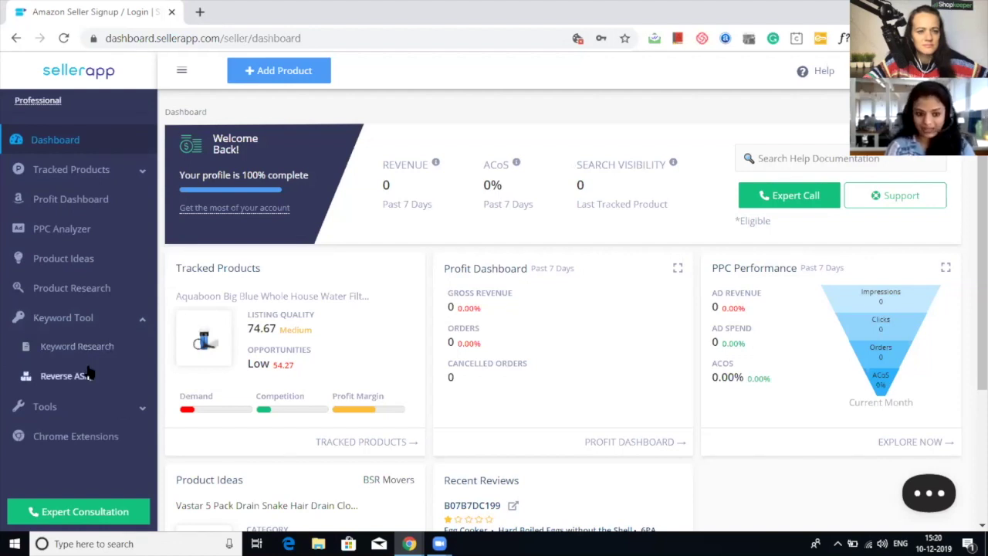
click(98, 327)
click(95, 392)
scroll(94, 392, down, 1)
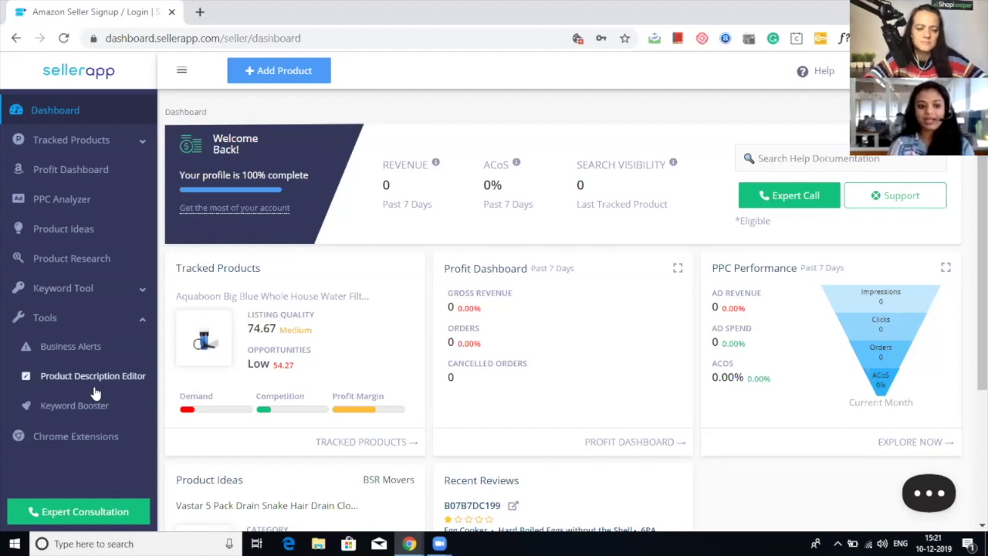
click(101, 445)
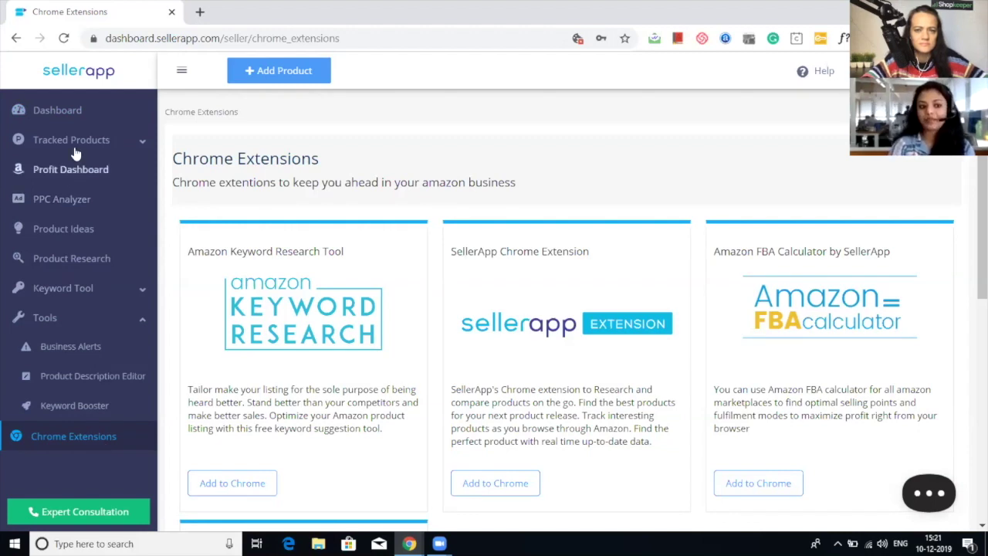
- Expand the Tracked Products features, dismiss the Product Keyword product selection, and open the list of all tracked products
click(141, 141)
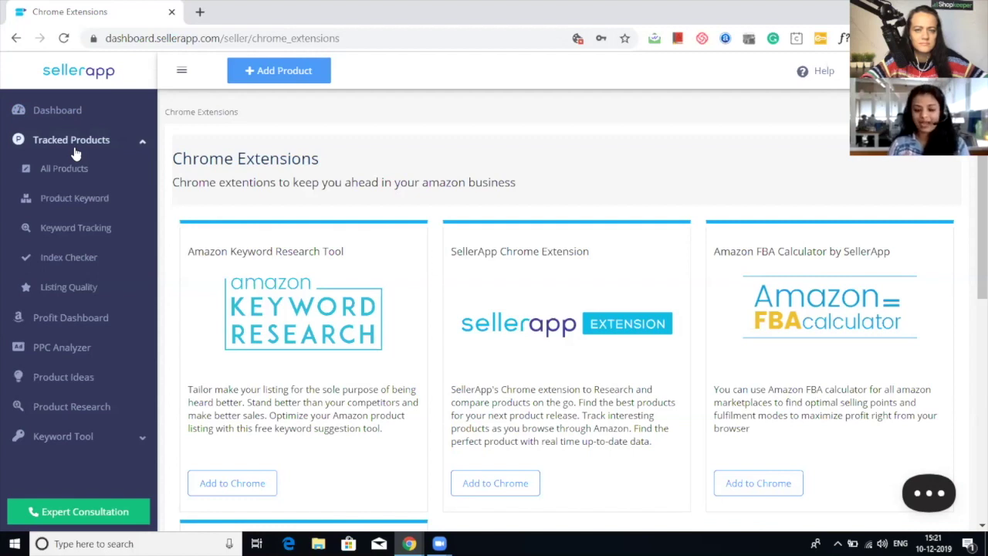
click(79, 202)
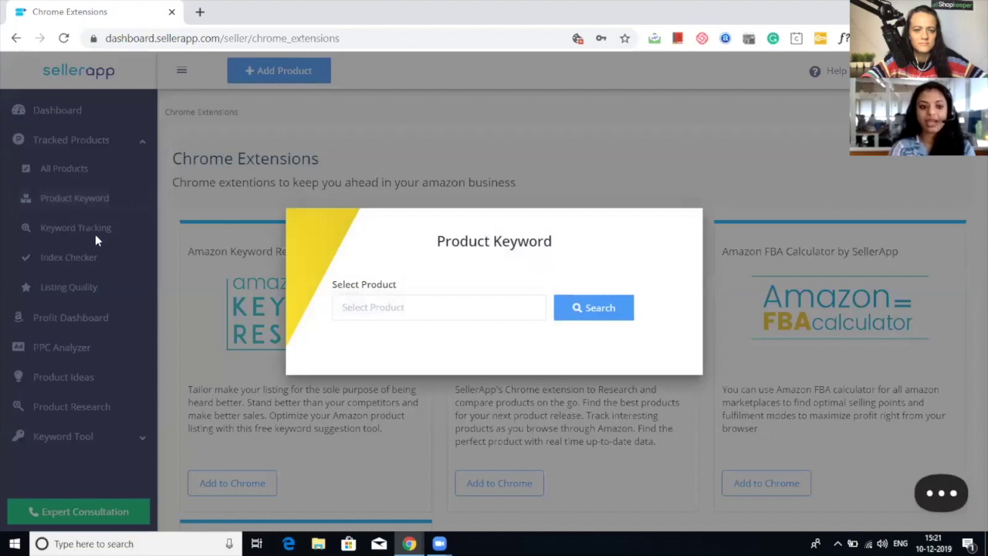
click(90, 127)
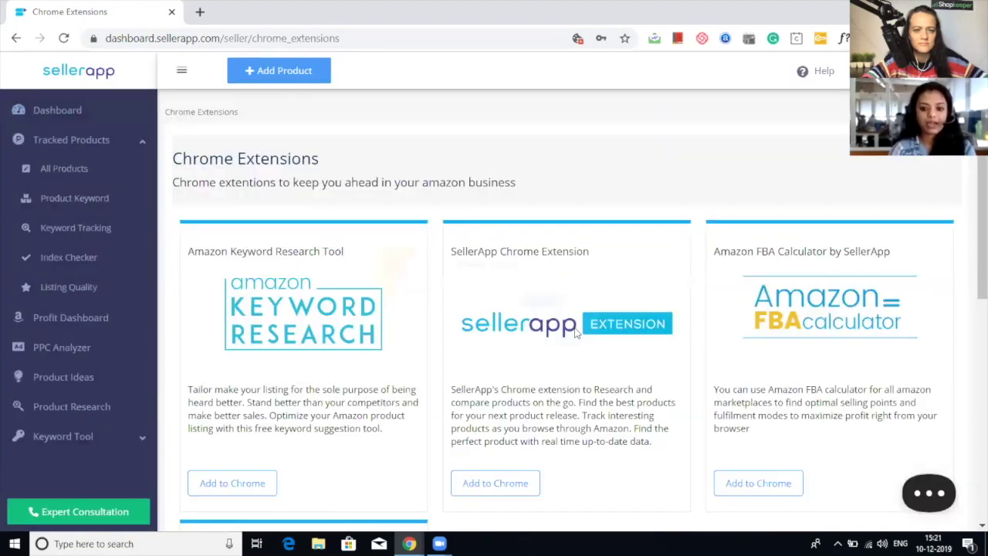
click(77, 164)
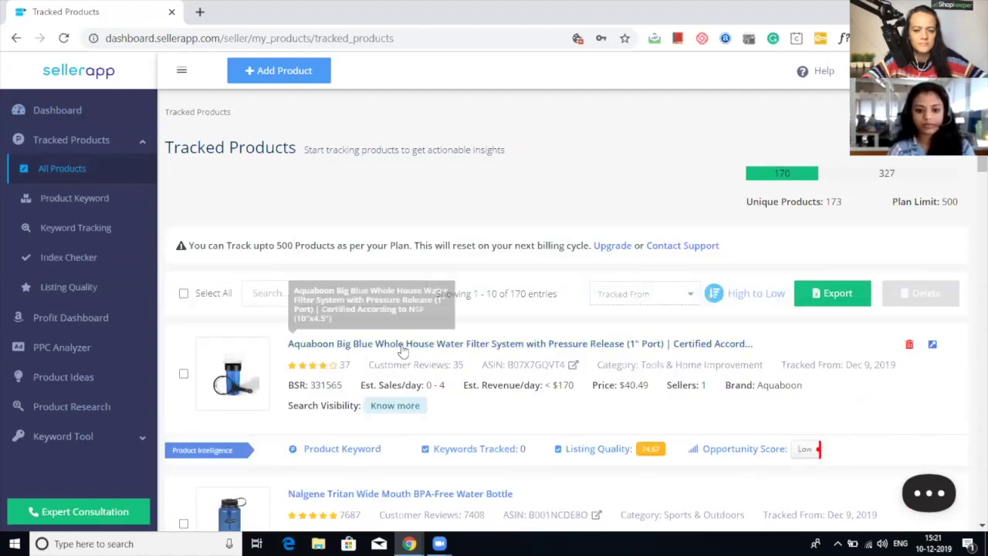
- Open the Aquaboon water filter product and look through its Keyword Tracking, Index Checker and Listing Quality sections, including the discoverability scores
click(402, 352)
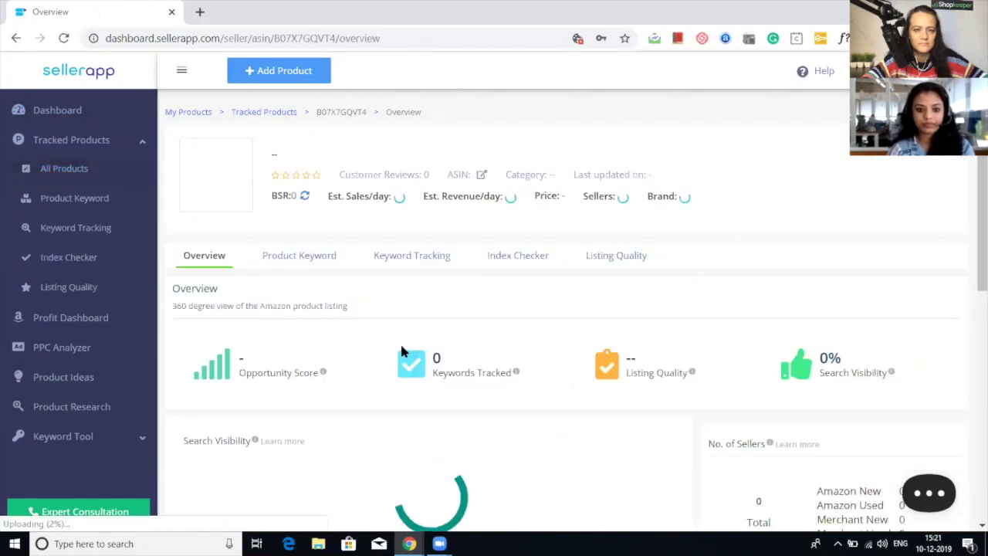
click(422, 261)
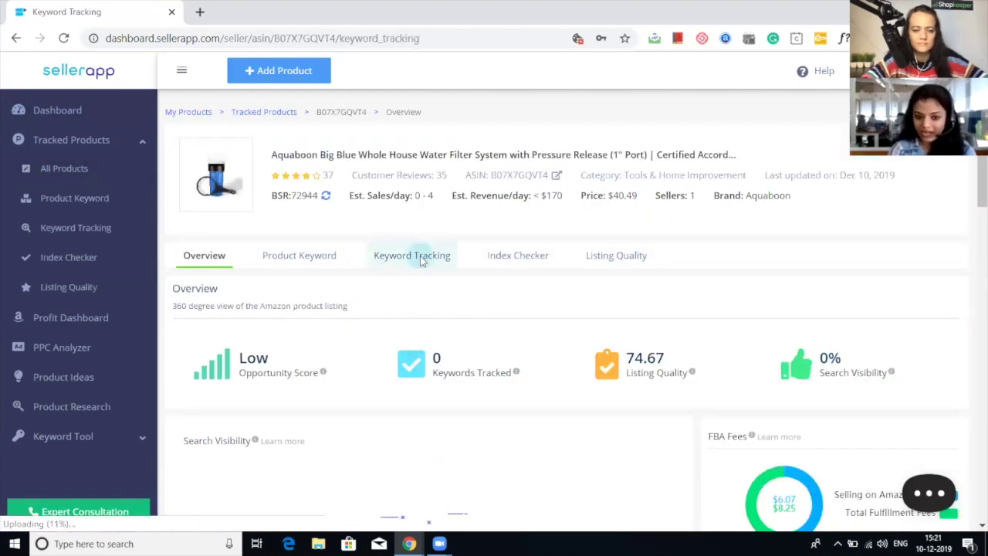
click(534, 262)
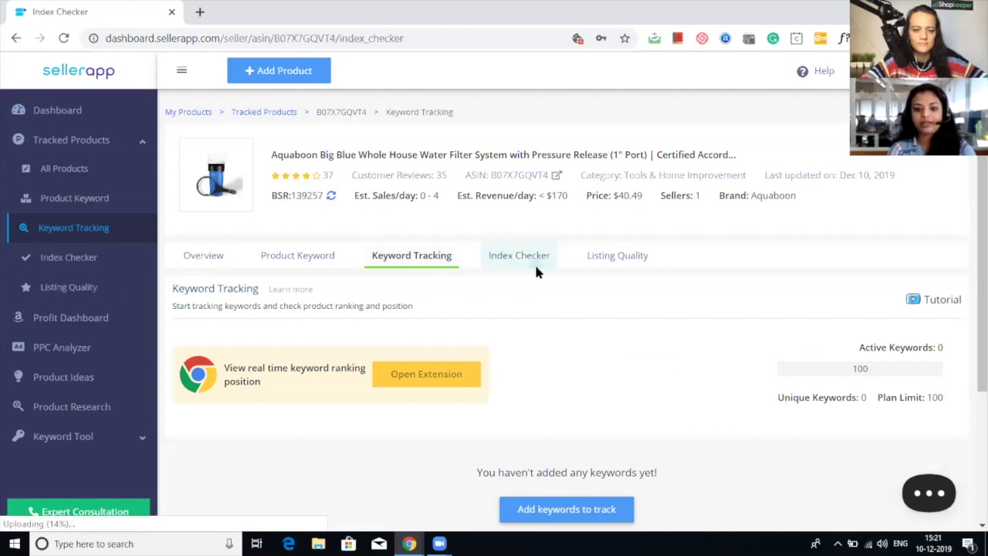
click(606, 262)
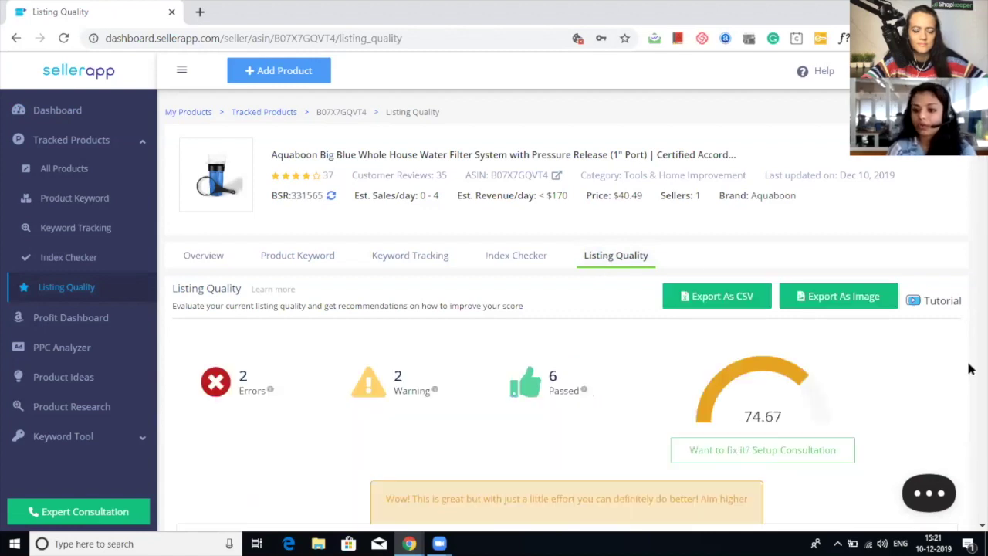
scroll(971, 368, down, 10)
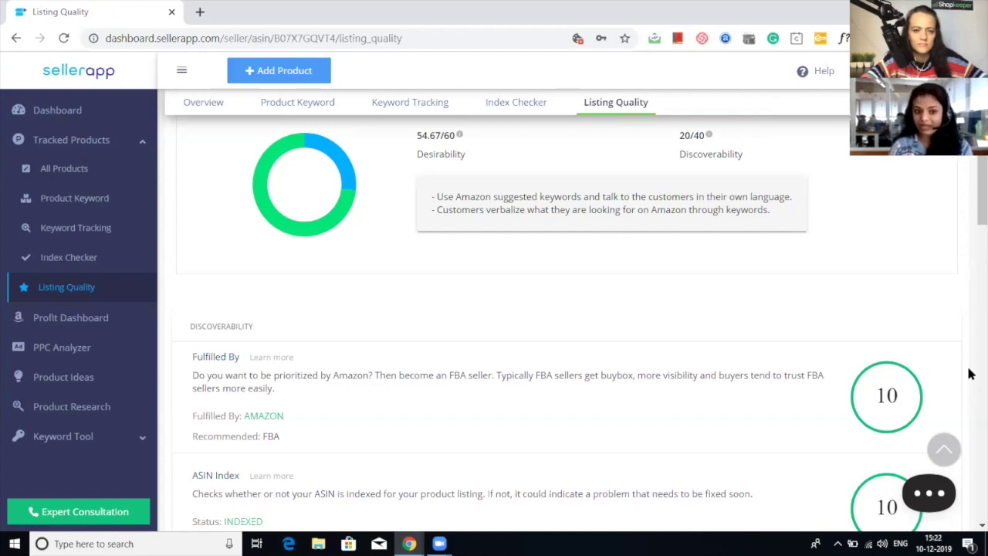
- Collapse the Tracked Products features, open the PPC Analyzer, and view its Insights and Search Term Explorer sections
click(120, 147)
click(120, 196)
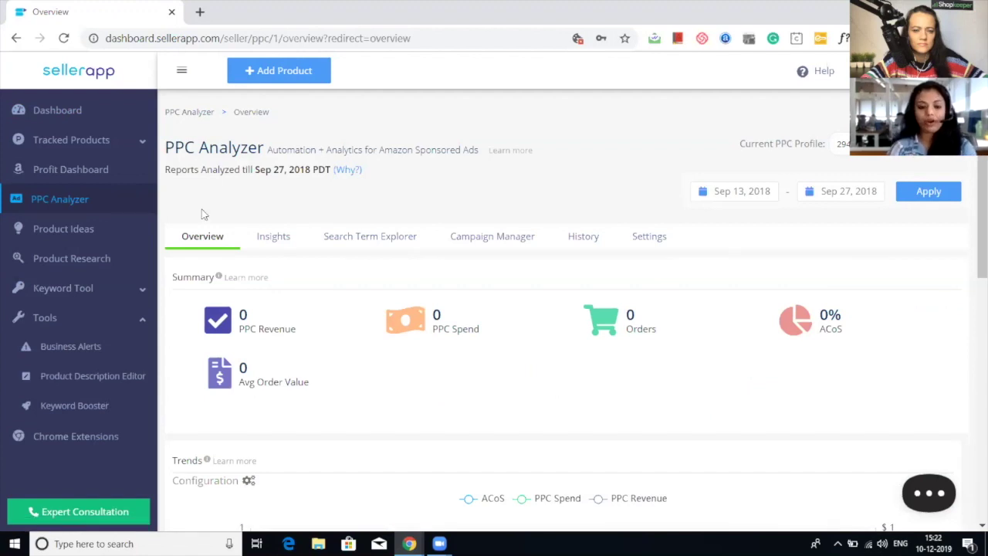
click(266, 241)
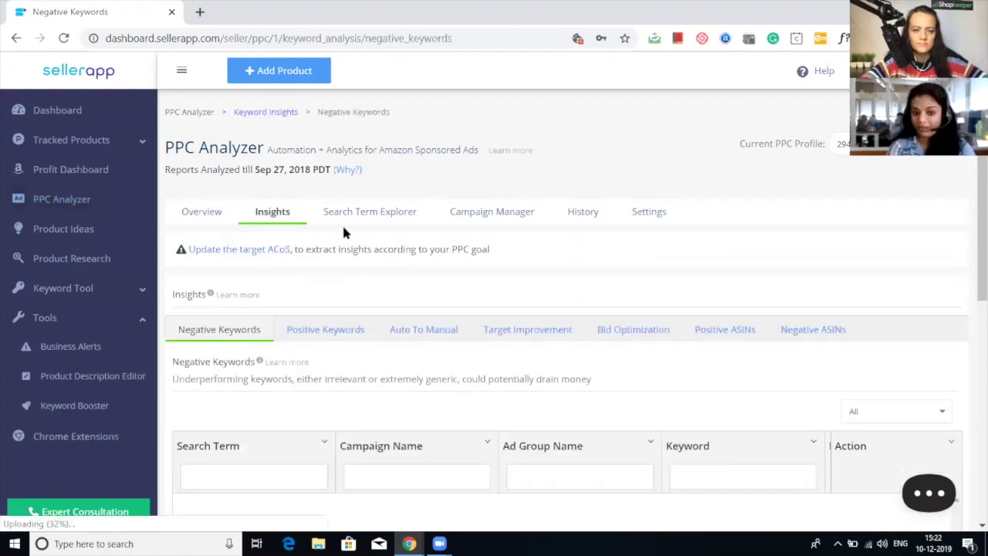
click(348, 222)
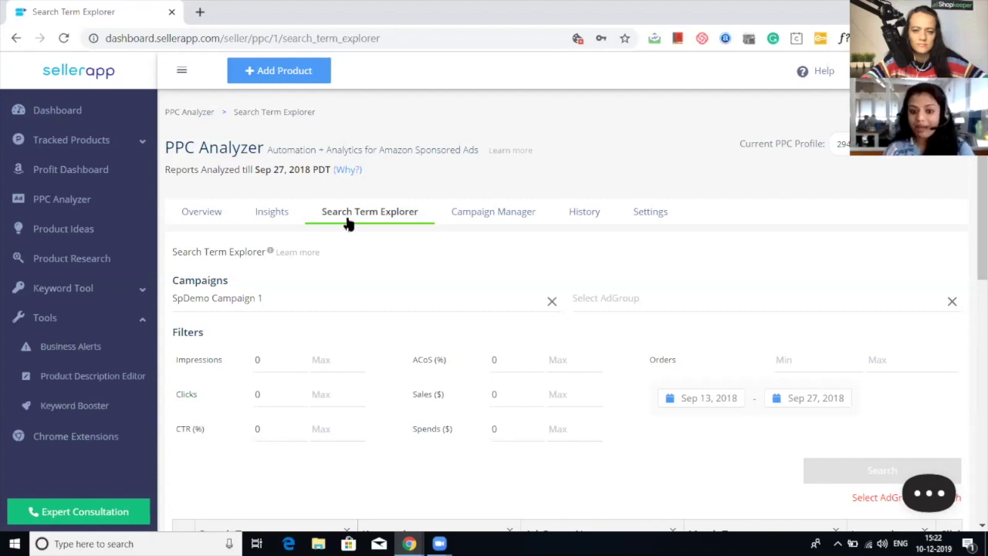
- Look over the summary and campaign list in the PPC Analyzer's Campaign Manager and view the History section
click(519, 218)
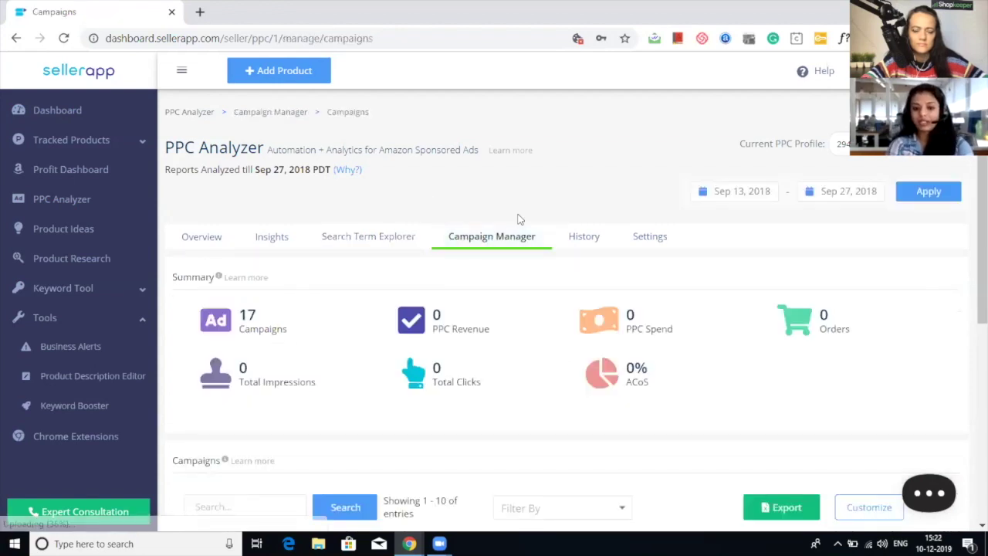
scroll(519, 220, down, 1)
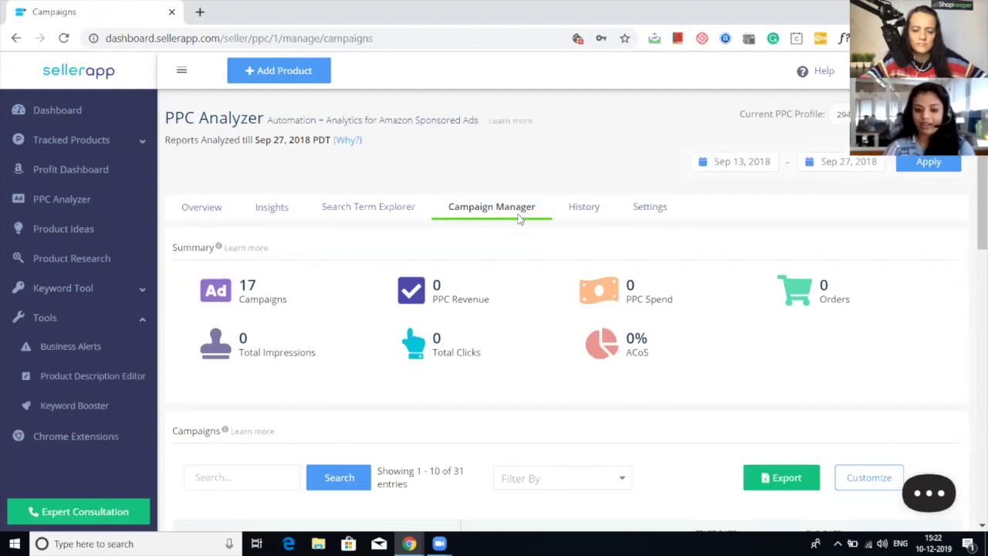
scroll(519, 219, down, 4)
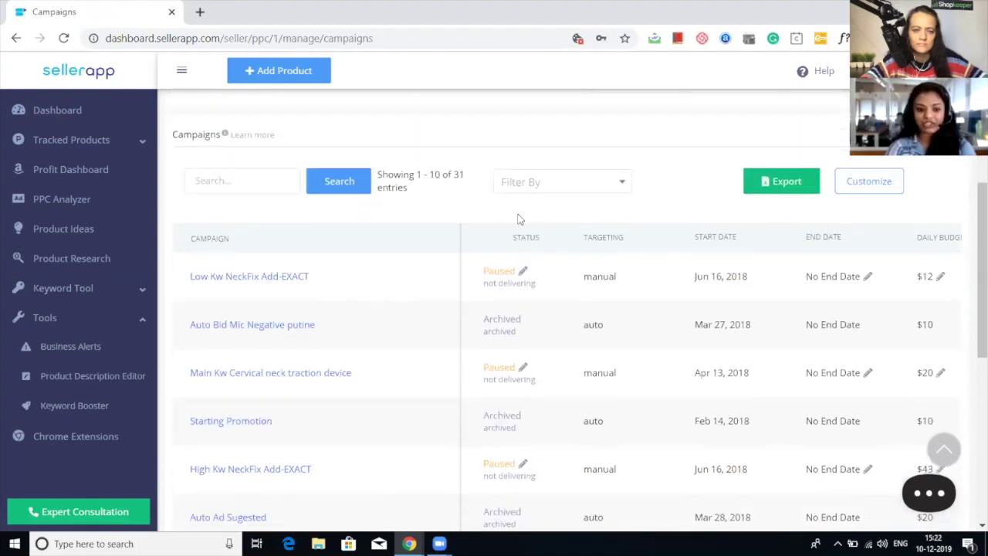
scroll(519, 219, up, 3)
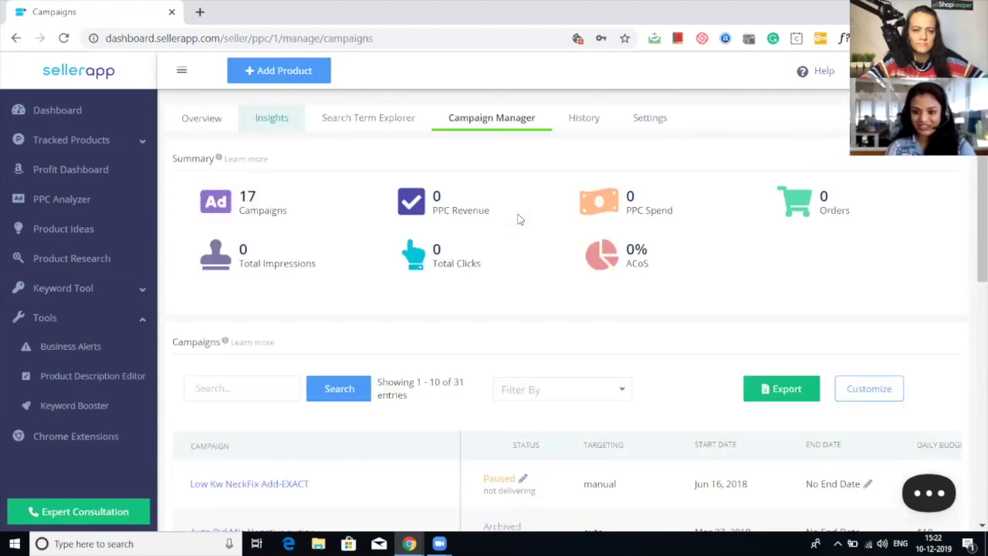
click(582, 124)
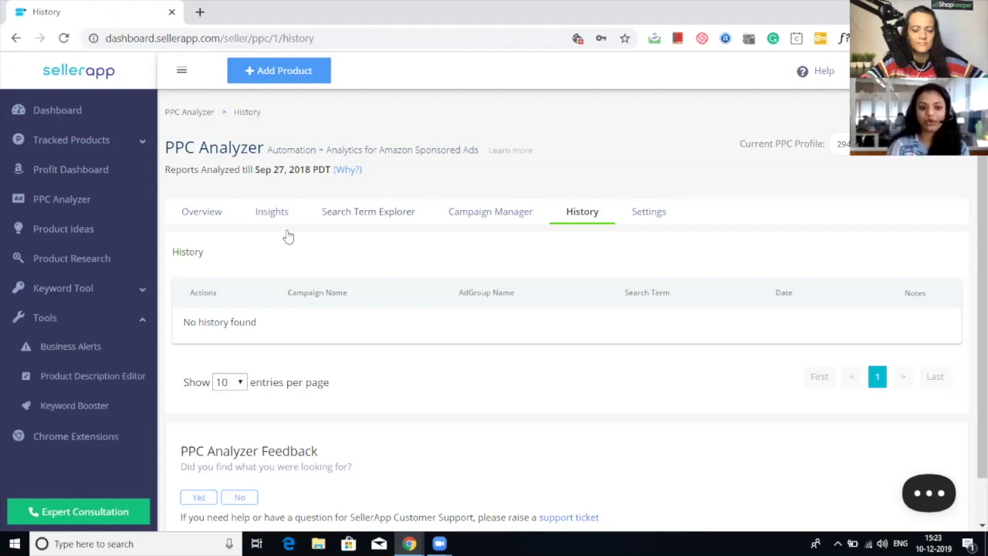
- Reopen the list of all tracked products and examine the Aquaboon water filter's listing quality down to its Score Analysis
click(85, 328)
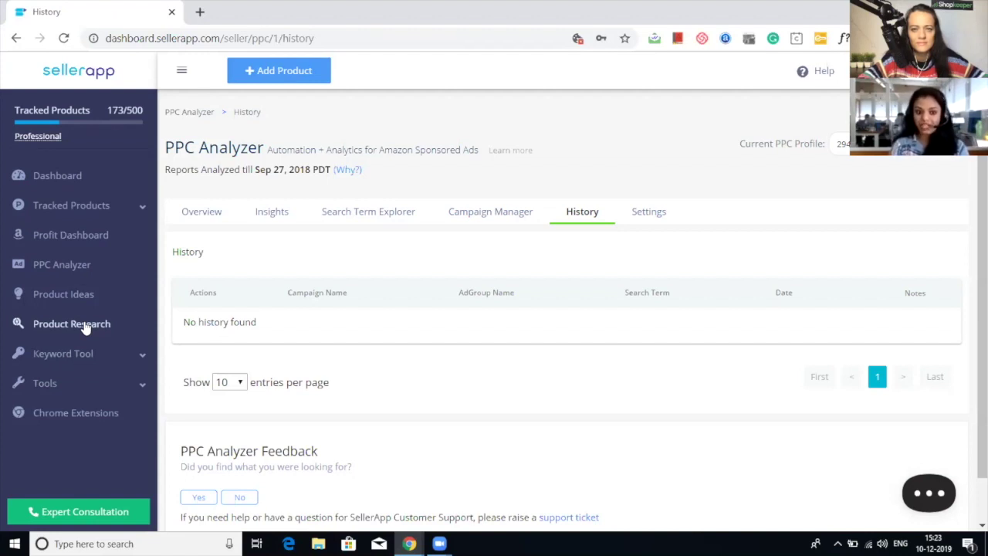
click(103, 206)
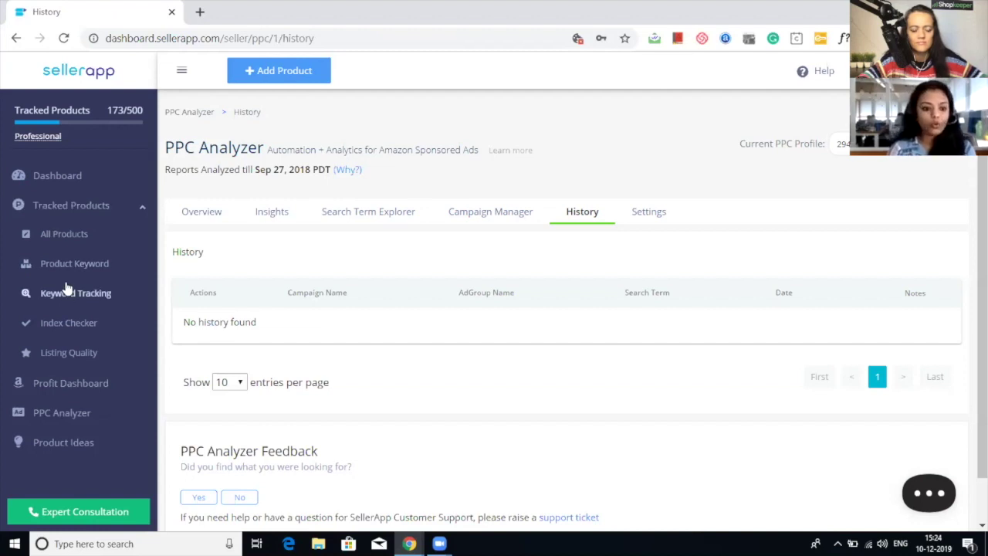
click(84, 234)
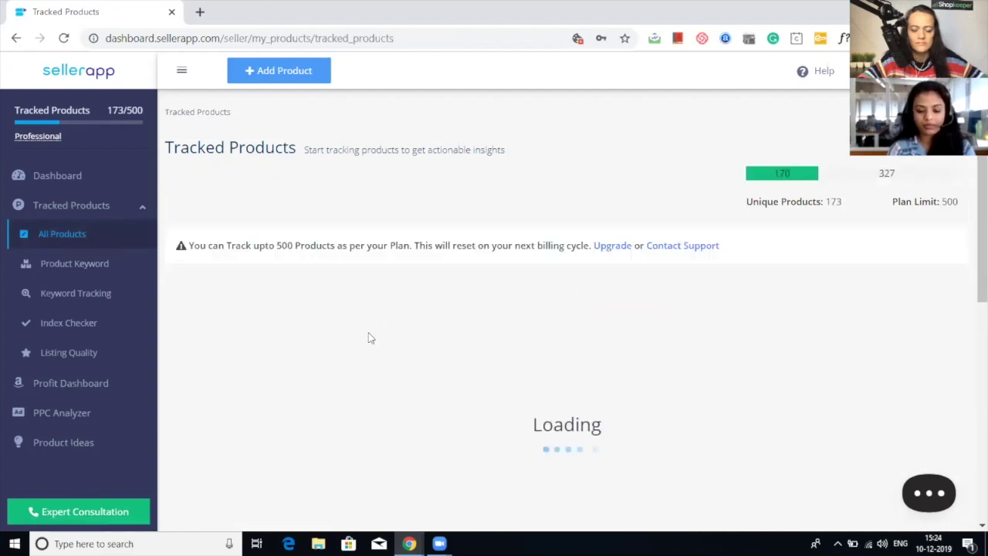
click(604, 454)
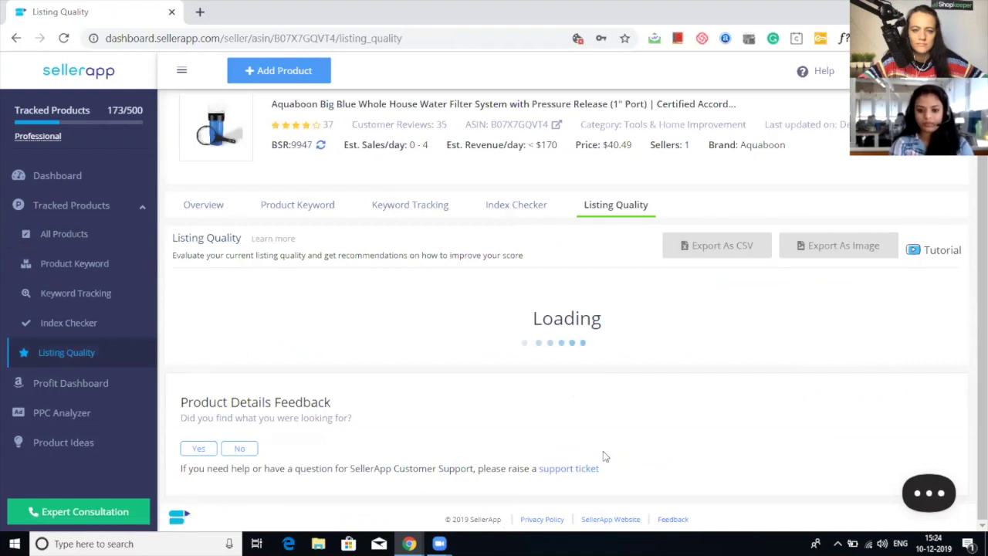
scroll(605, 455, down, 3)
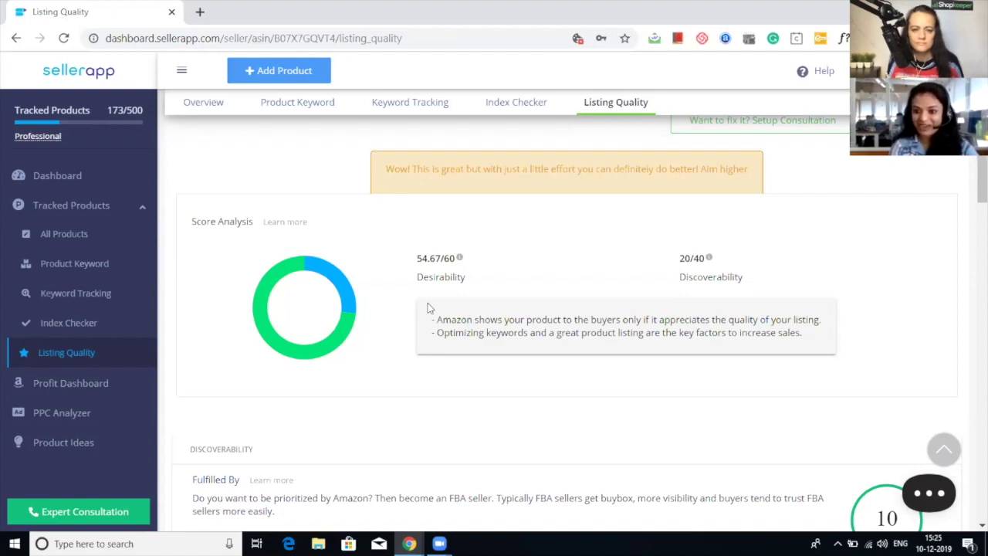
- Return to the PPC Analyzer and examine the Positive Keywords and Negative Keywords tables in its Insights
click(85, 213)
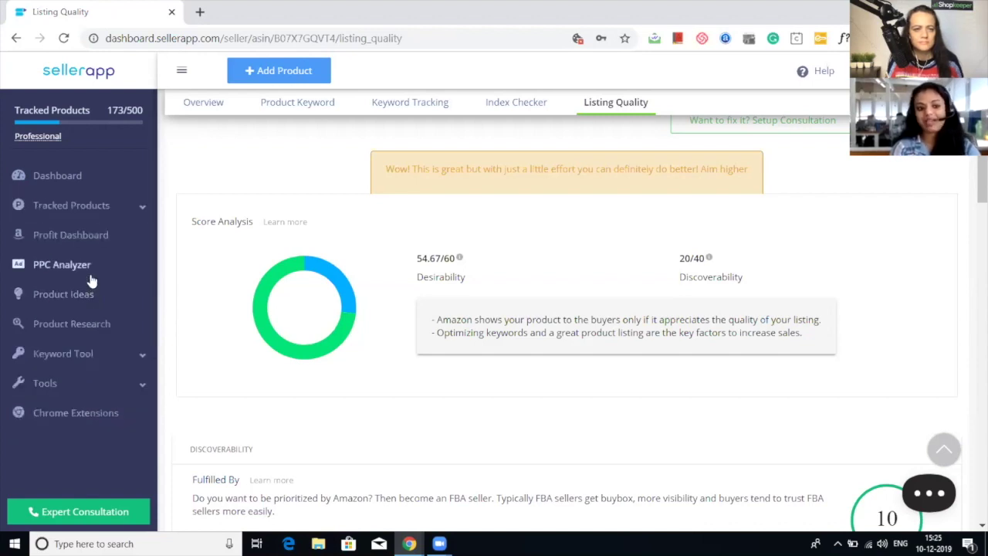
click(89, 269)
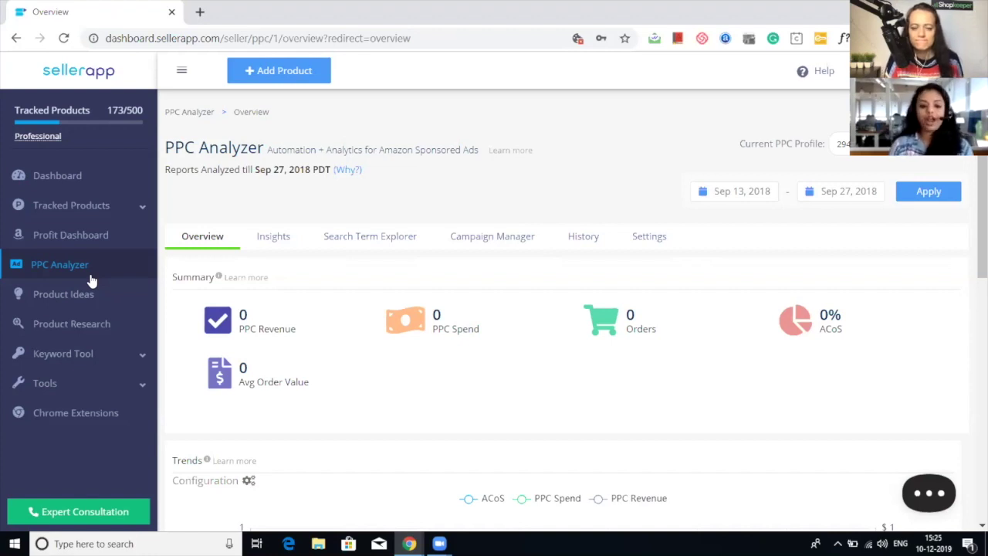
click(266, 245)
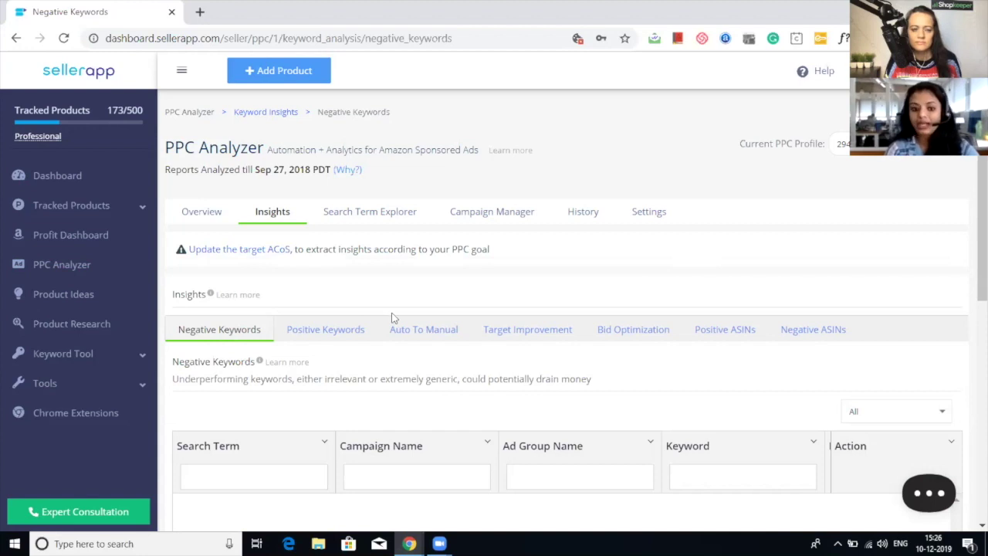
click(347, 329)
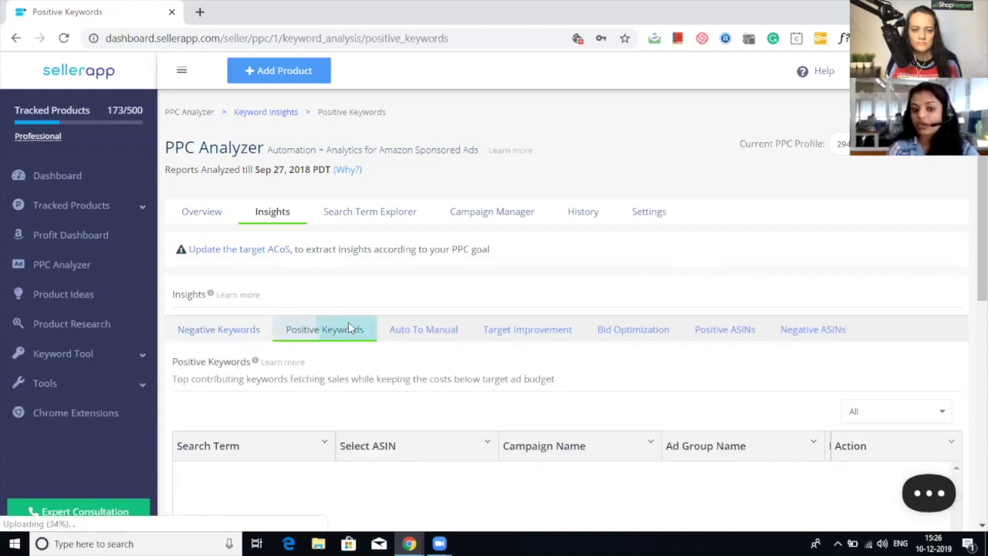
click(213, 338)
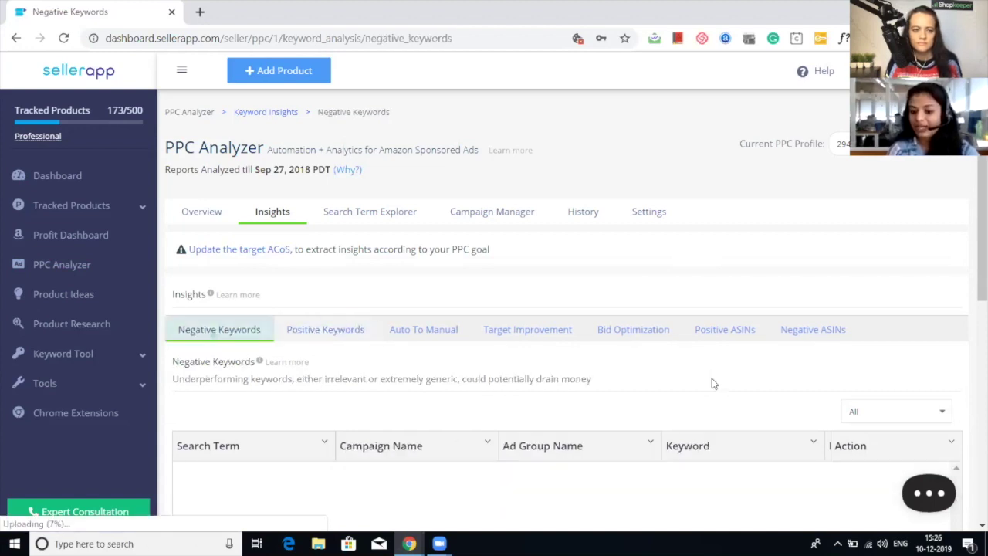
scroll(712, 379, down, 1)
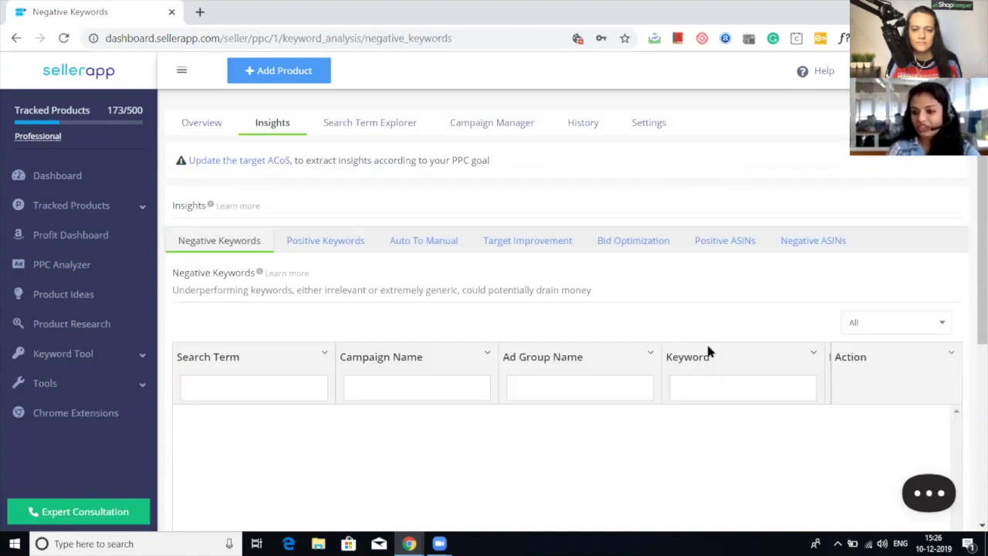
scroll(686, 263, up, 1)
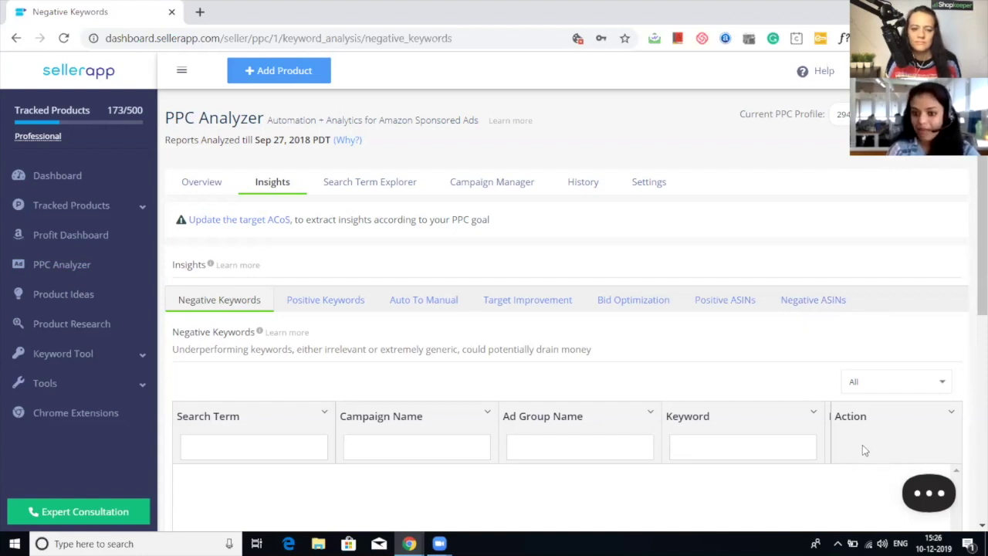
- View the Positive Keywords and Auto To Manual insights, and look over the campaign list in Campaign Manager
click(325, 300)
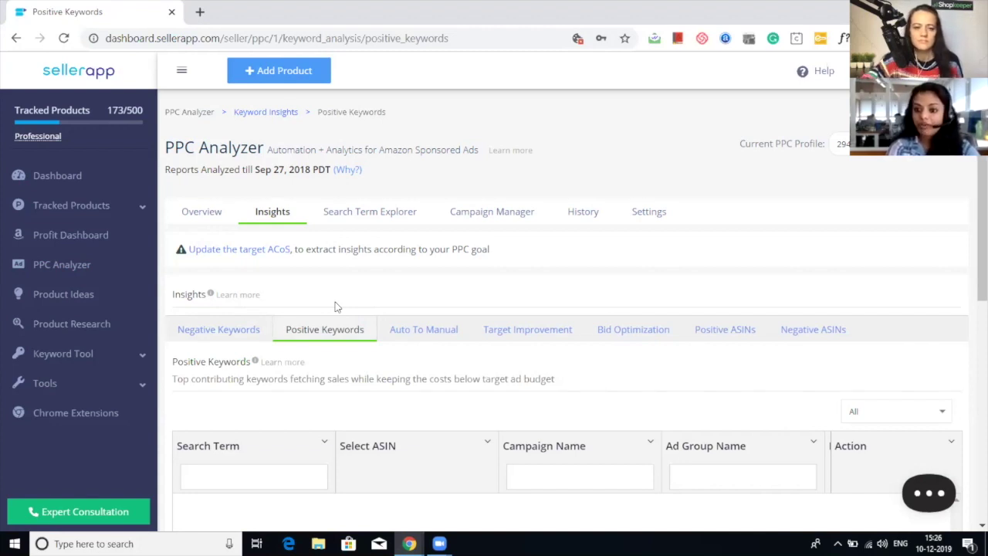
click(502, 334)
click(442, 338)
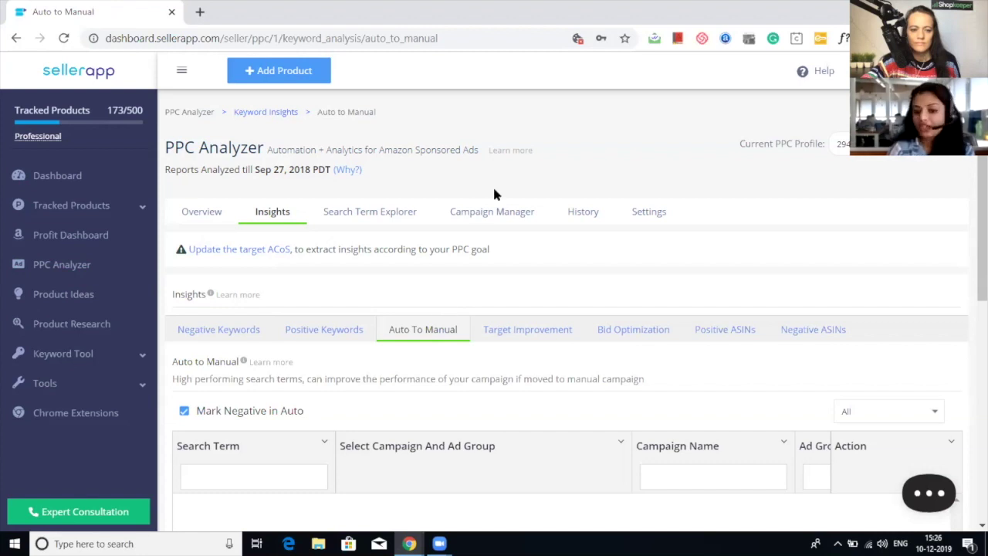
click(487, 224)
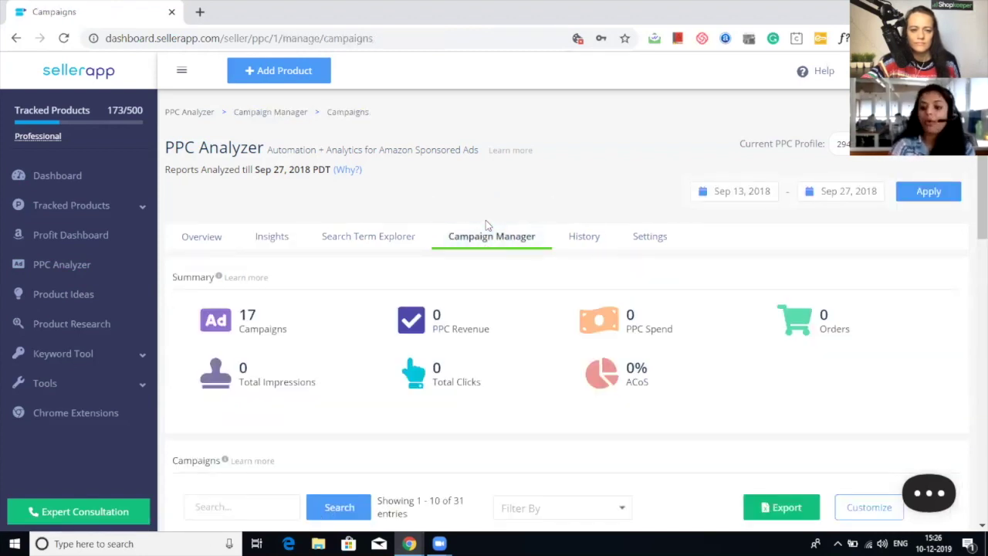
scroll(486, 221, down, 5)
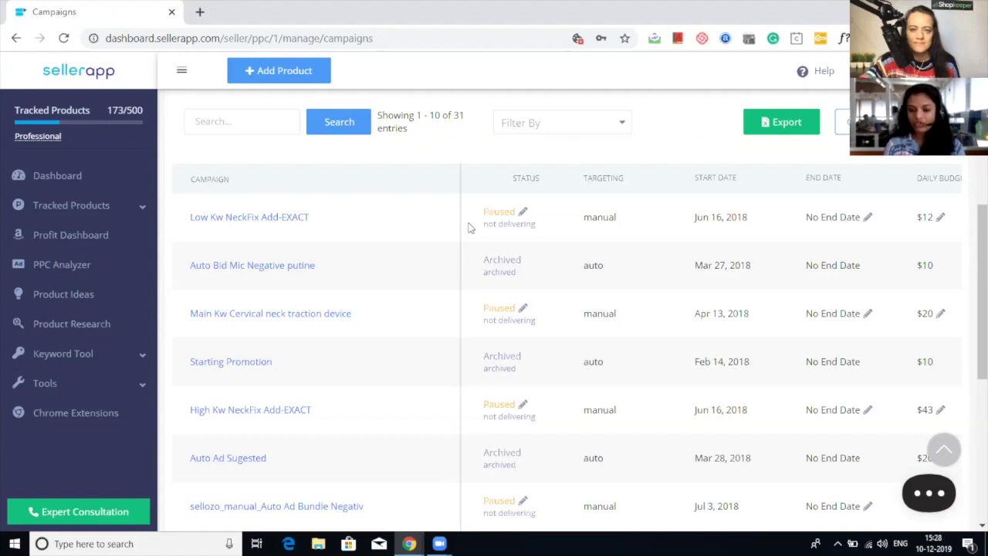
- Open the SellerApp website in a new browser tab and go to its pricing plans
click(198, 10)
text(seller)
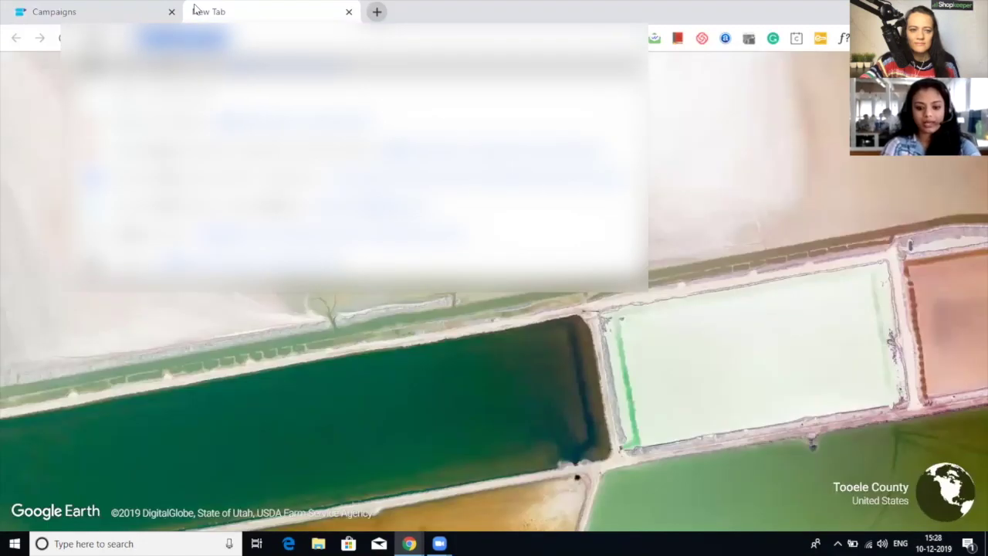
text(app)
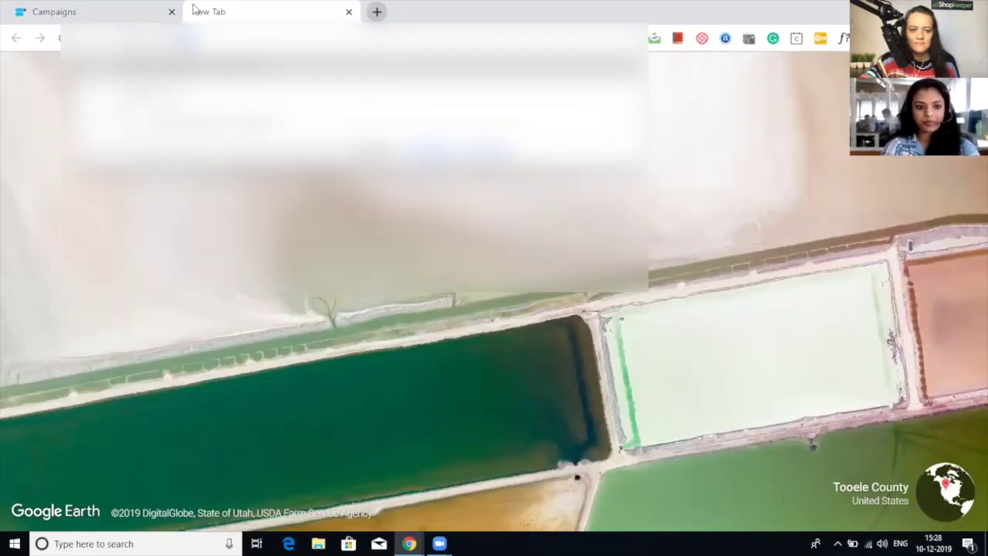
key(Return)
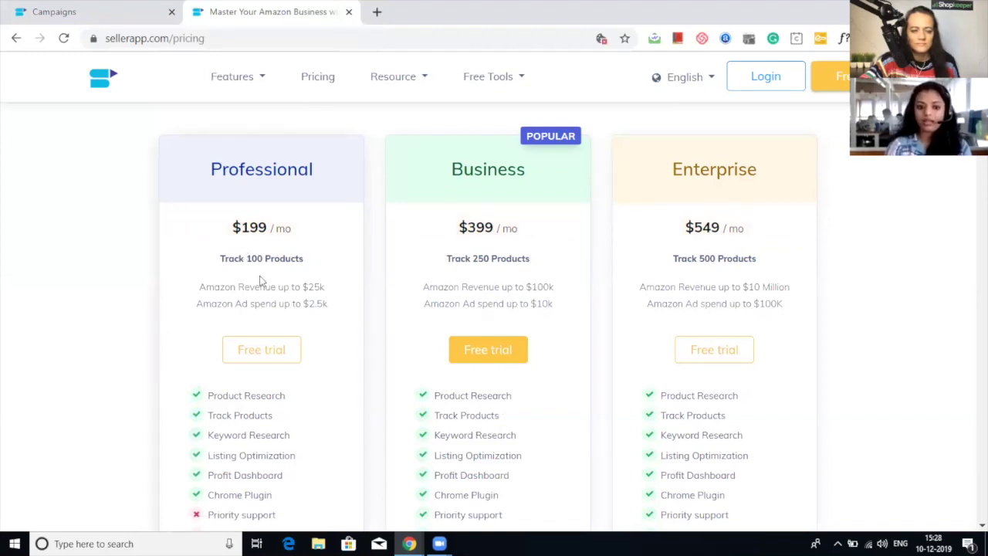
- Point out the Professional plan's product and revenue limits, and dismiss the contact form covering the pricing plans
drag(221, 261, 320, 290)
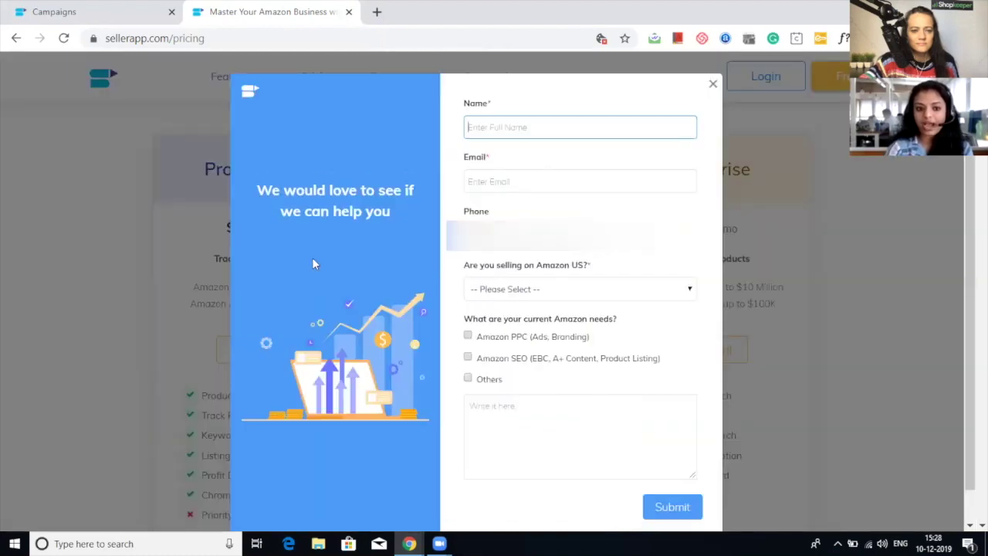
click(713, 86)
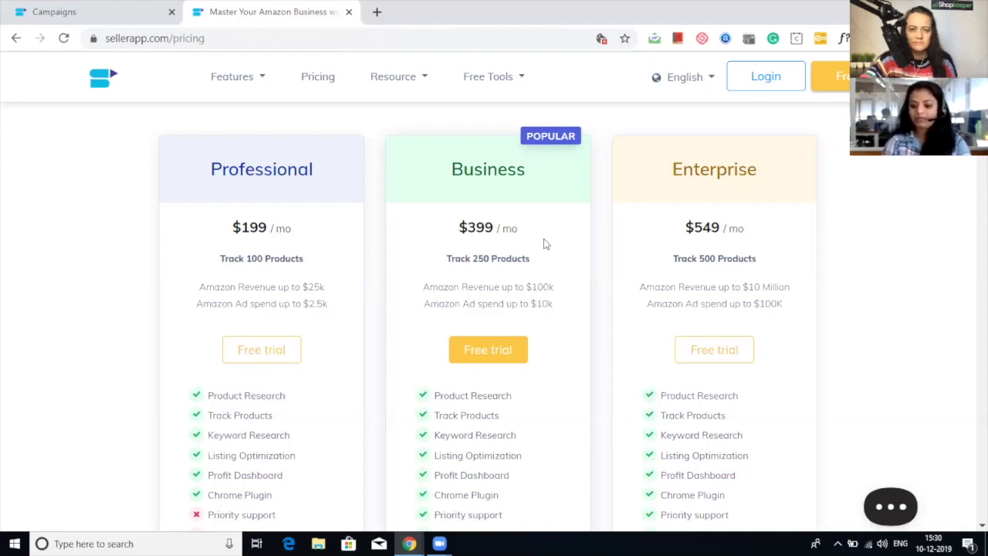
scroll(544, 244, up, 1)
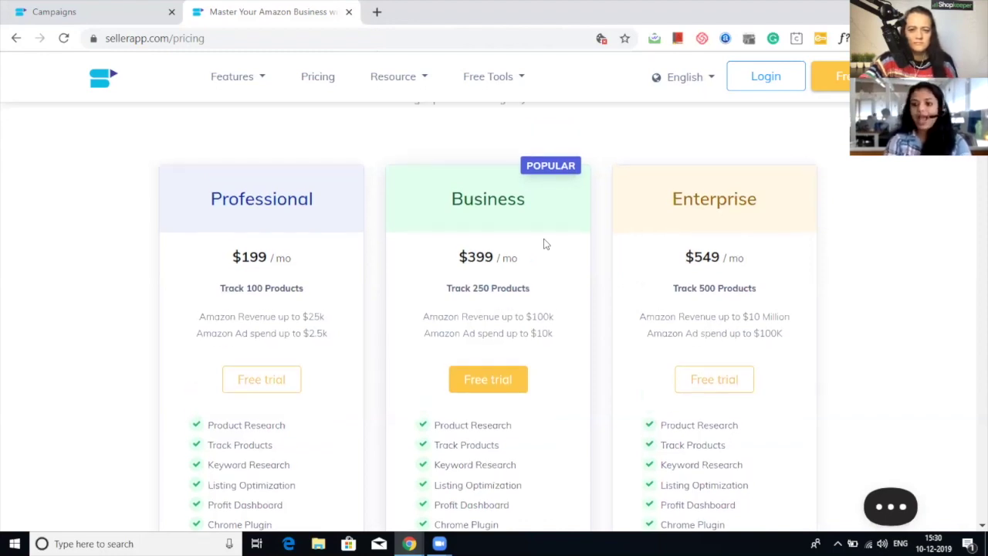